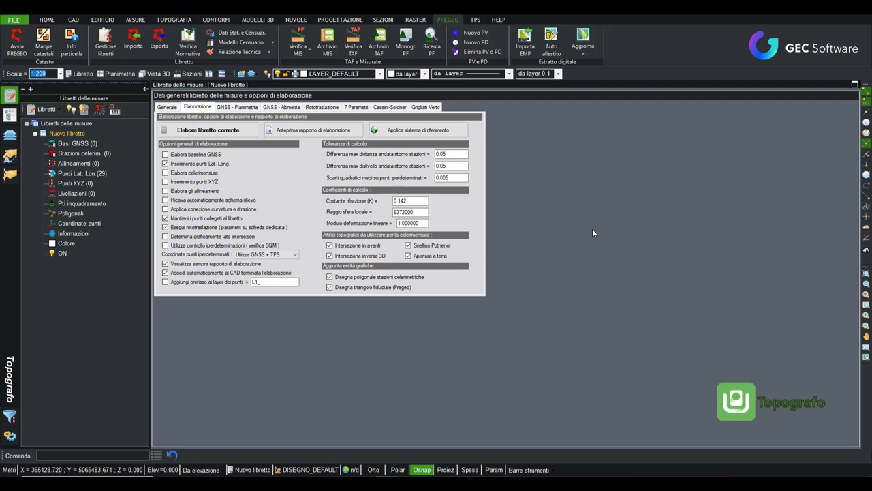
- Confirm Pregeo version 10.60-G APAG 2.15 in program settings, then expand Nuovo libretto
left_click(14, 20)
left_click(58, 268)
left_click(294, 261)
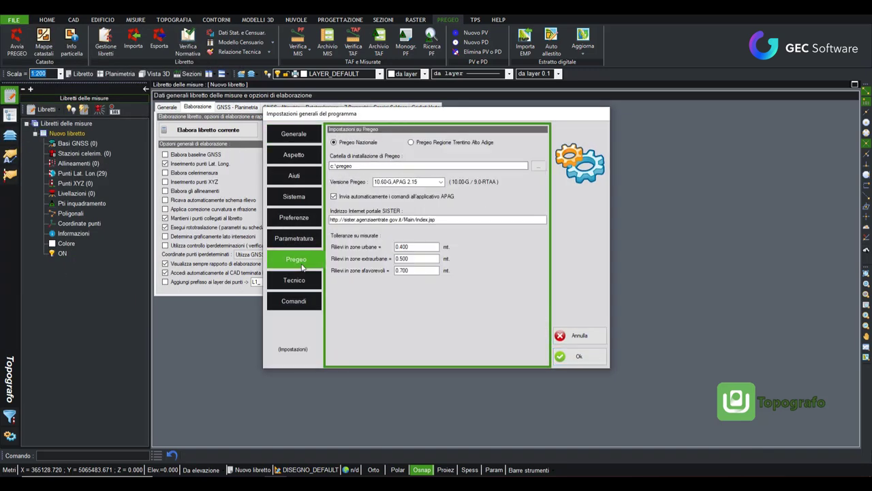
left_click(441, 182)
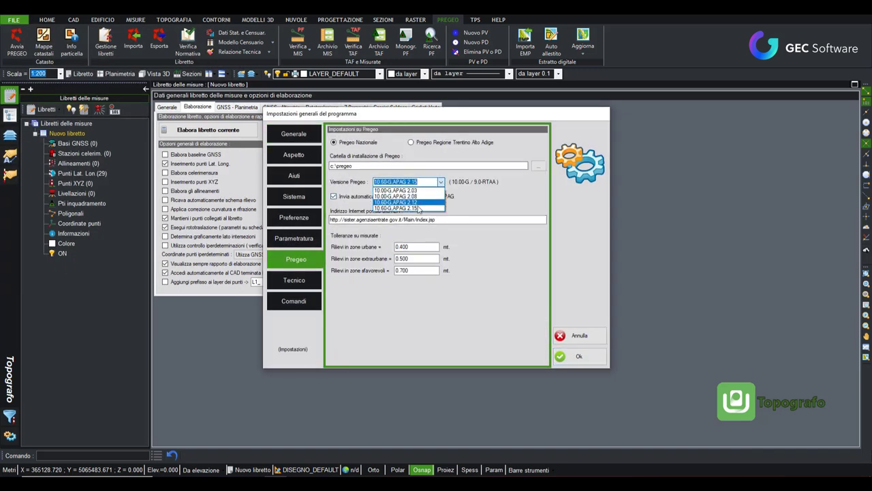
left_click(411, 209)
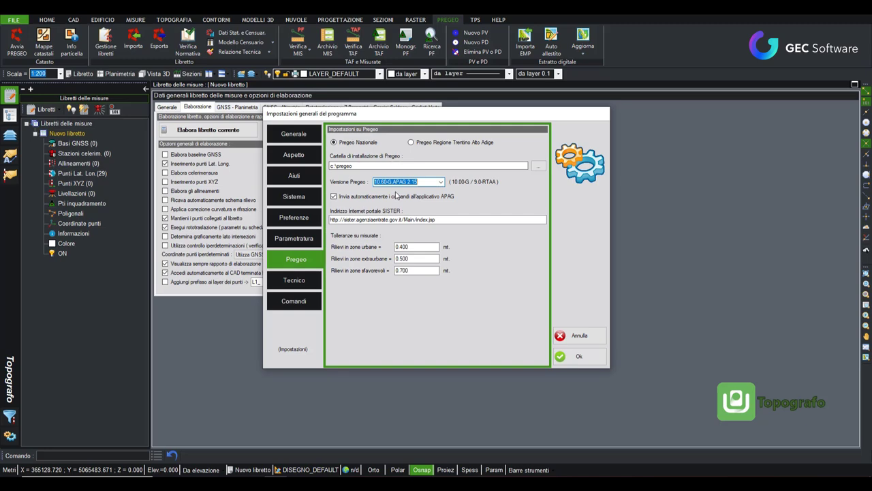
left_click(578, 356)
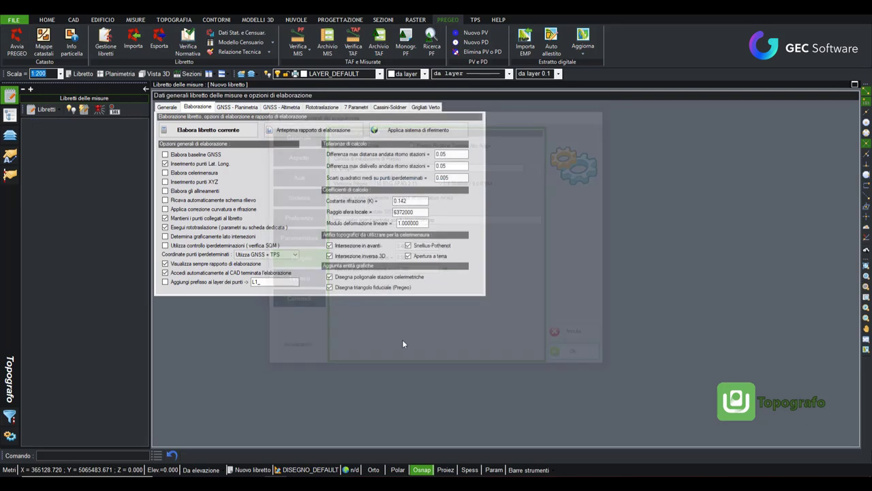
left_click(34, 133)
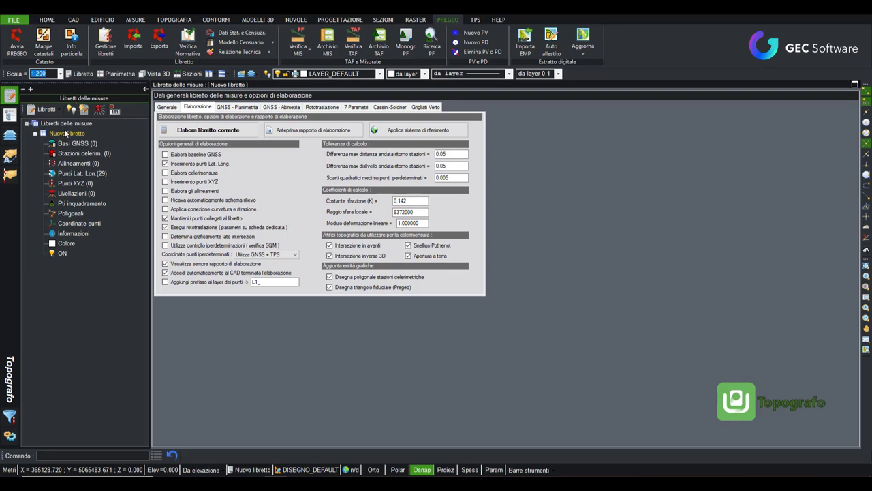
- Show the Punti Lat. Lon (29) table of GNSS points with geographic coordinates
left_click(93, 175)
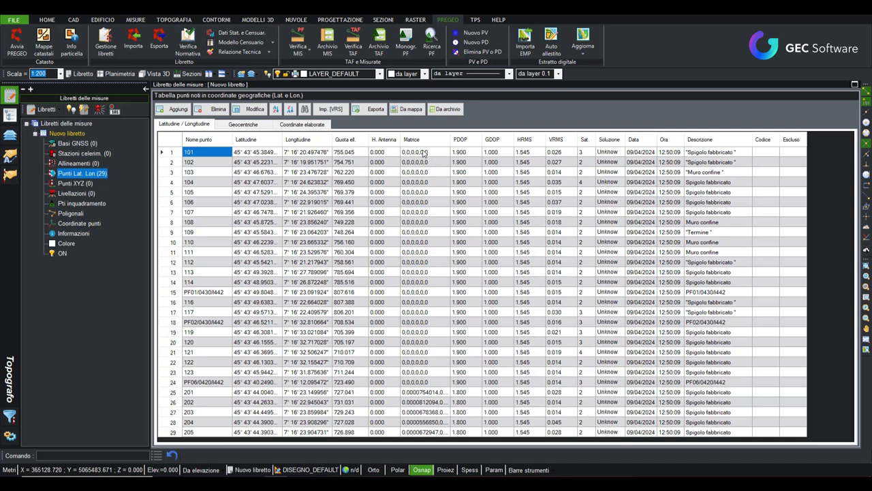
- Tag point 102 with Imp.(VRS) so its description reads 'Spigolo fabbricato [VRS]'
left_click(92, 204)
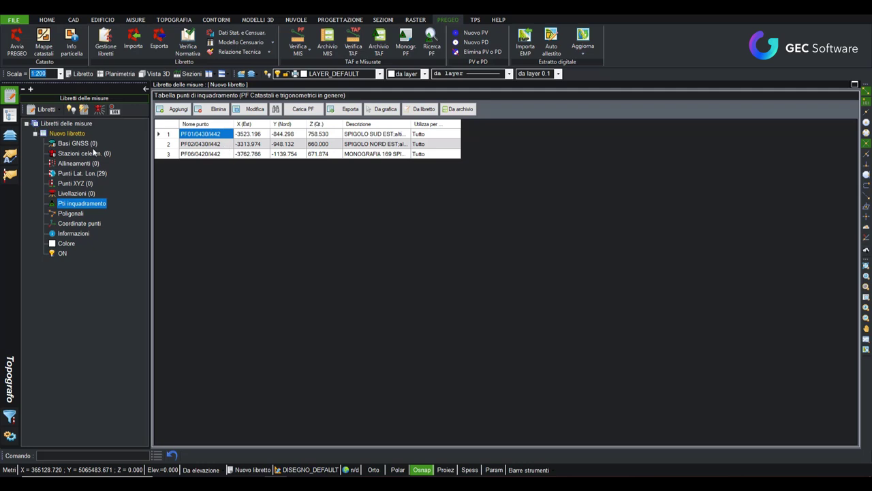
left_click(82, 173)
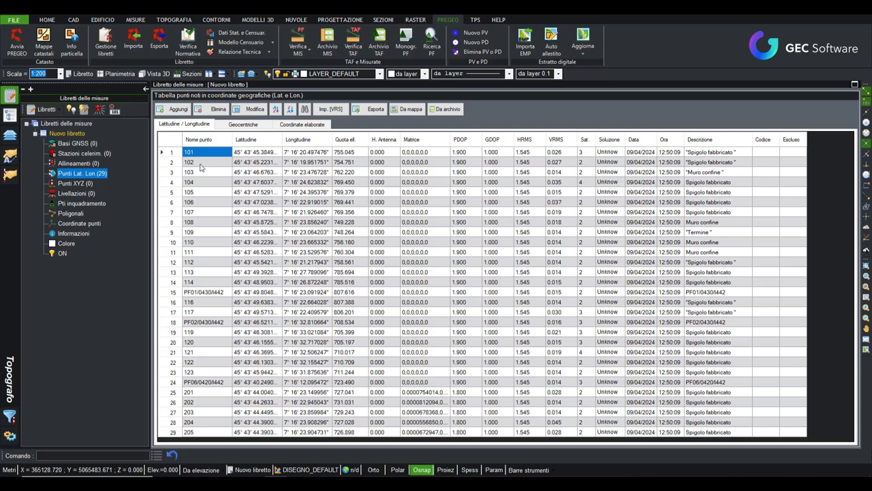
left_click(200, 164)
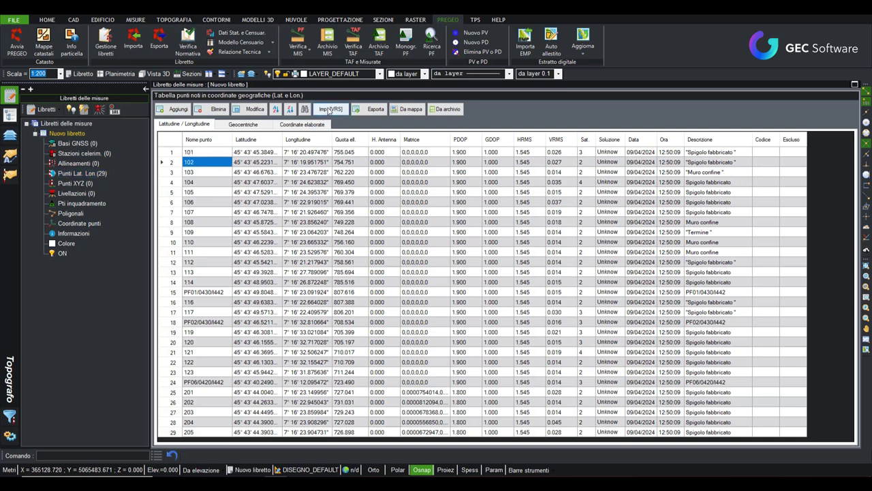
left_click(332, 111)
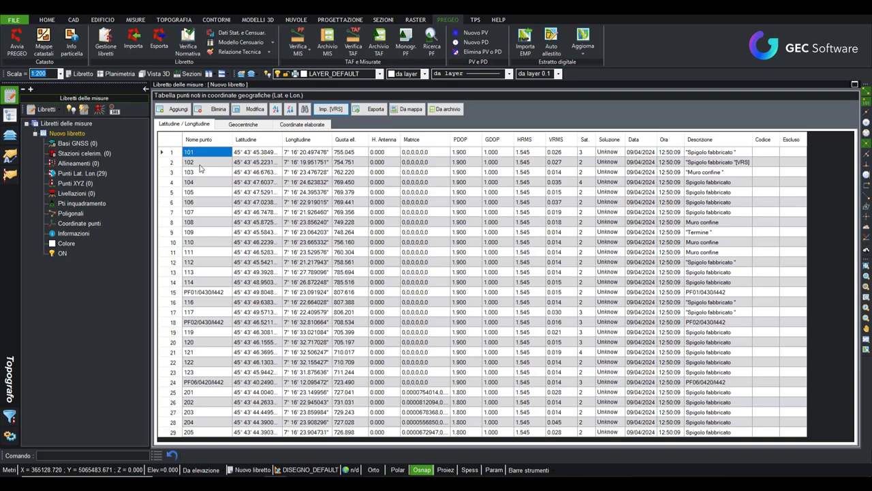
left_click(68, 134)
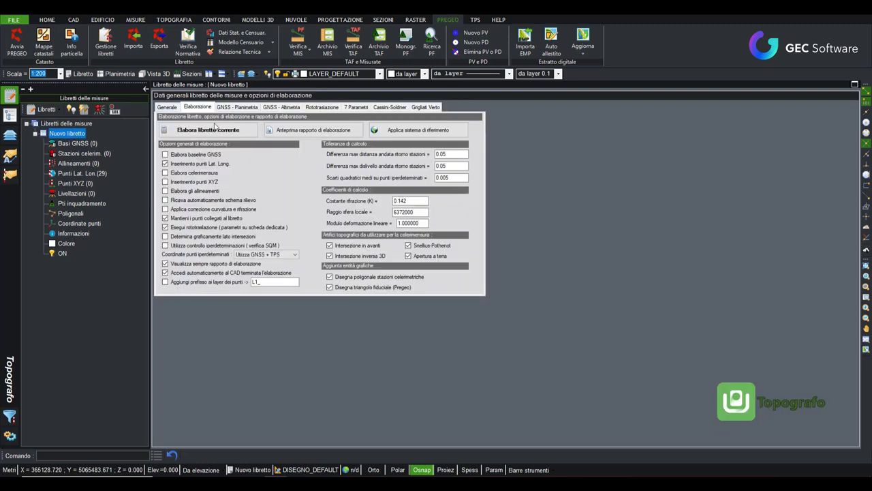
- Process the libretto with a roto-translation onto PF01, PF02 and PF06, generating the report
left_click(218, 133)
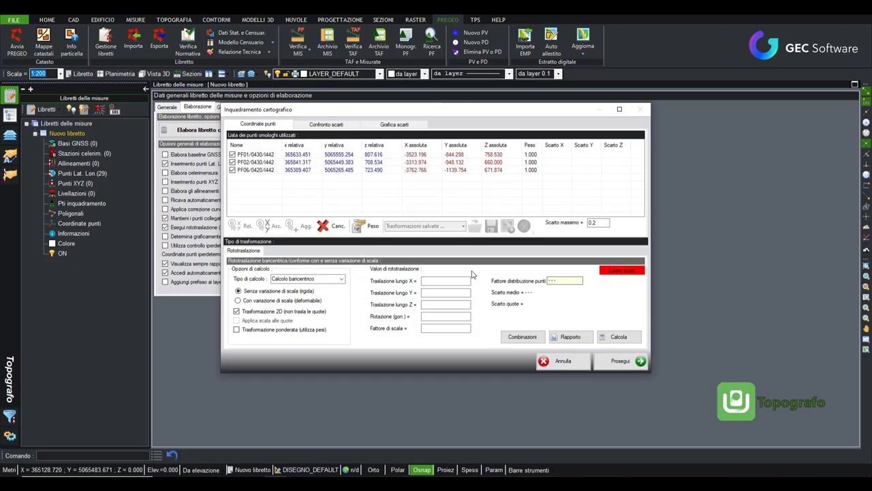
left_click(623, 338)
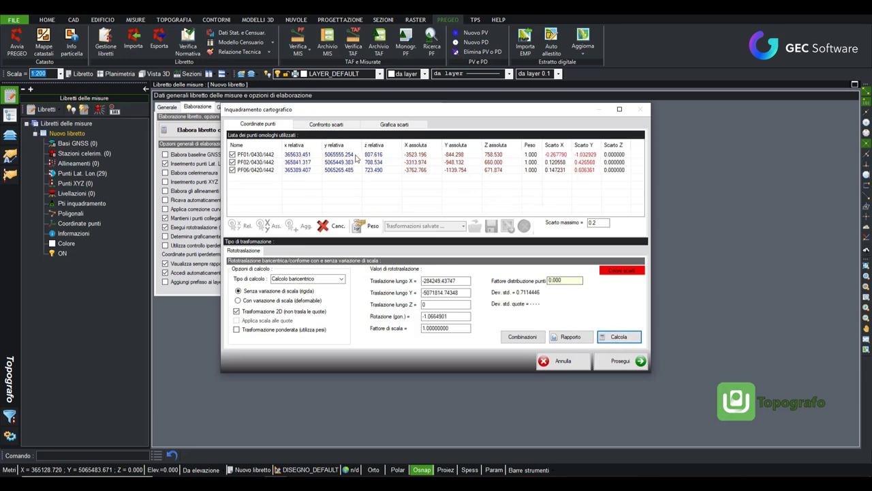
left_click(620, 362)
left_click(511, 276)
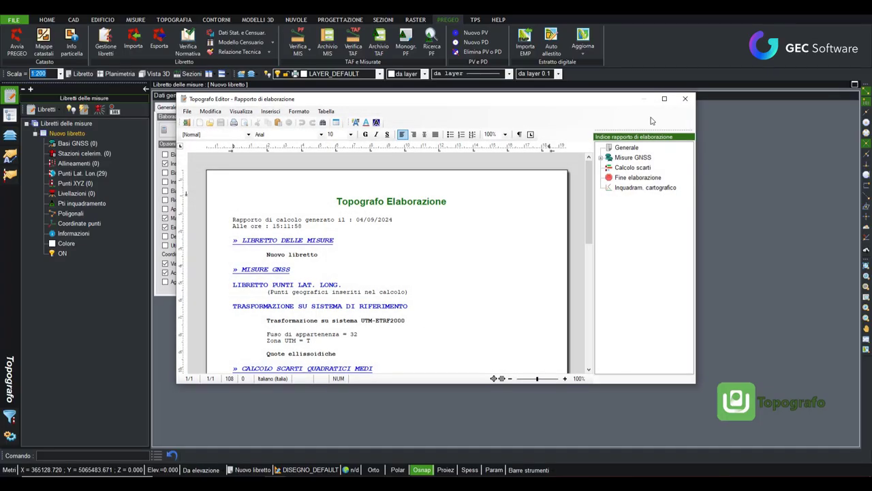
- Close the processing report to reveal the plan view with points and PF triangle
left_click(685, 100)
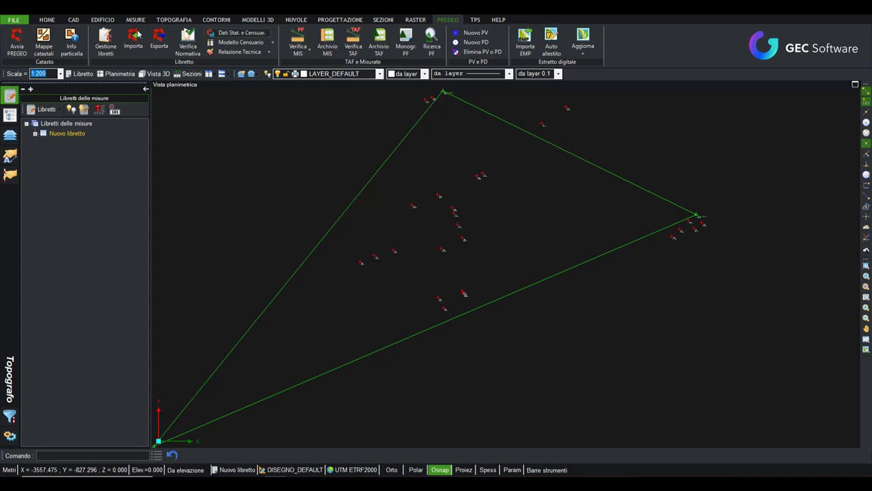
- Insert and download the cadastral map extract for the survey area
left_click(45, 53)
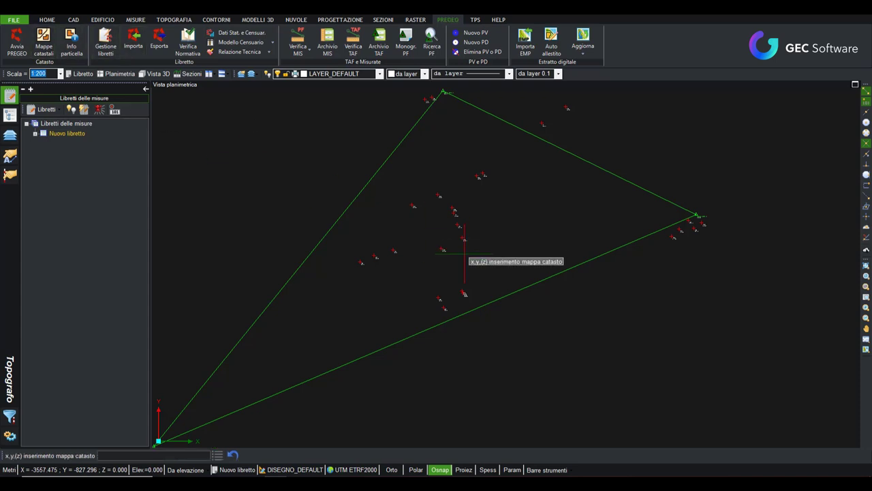
left_click(512, 415)
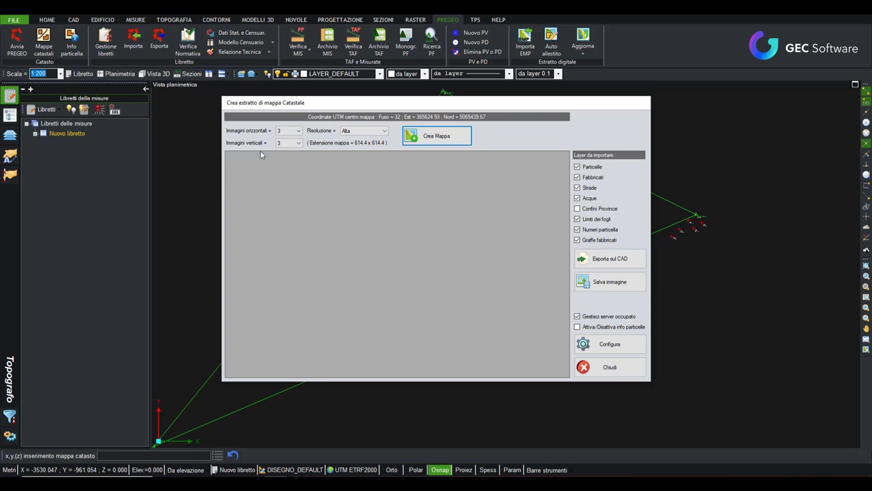
left_click(430, 136)
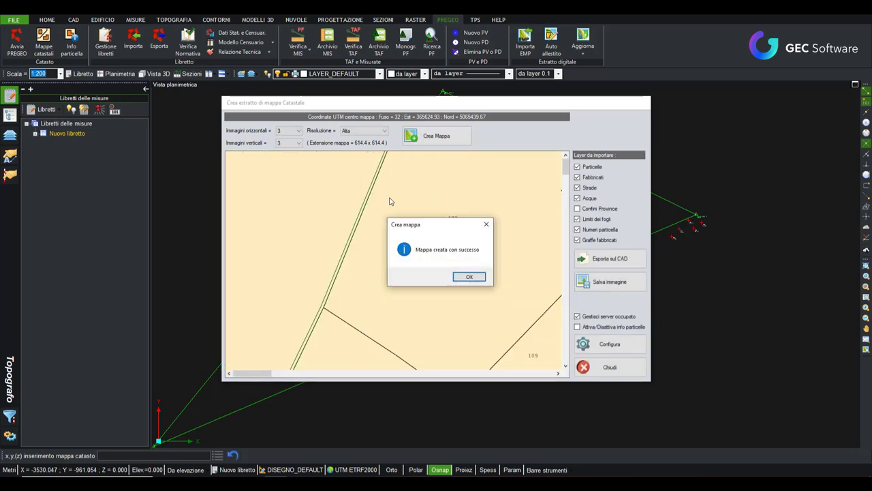
left_click(470, 276)
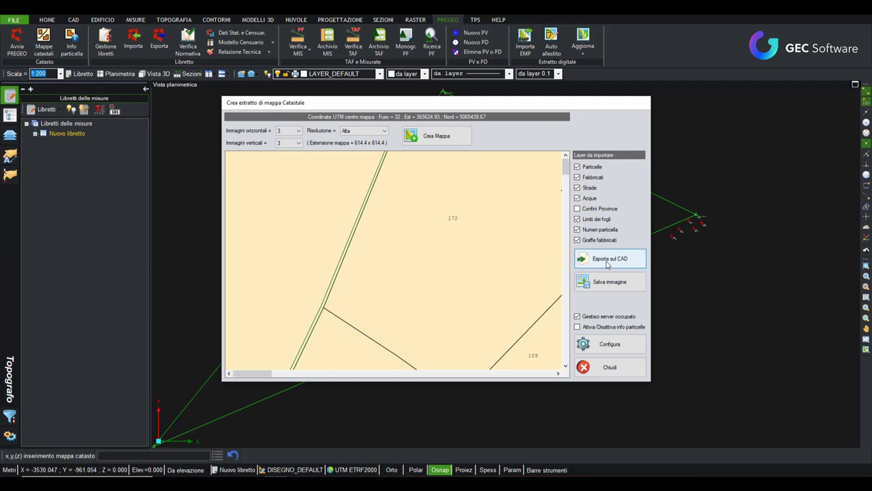
- Export the map extract to the CAD, naming the raster 'mappa' on the Desktop
left_click(607, 264)
left_click(510, 277)
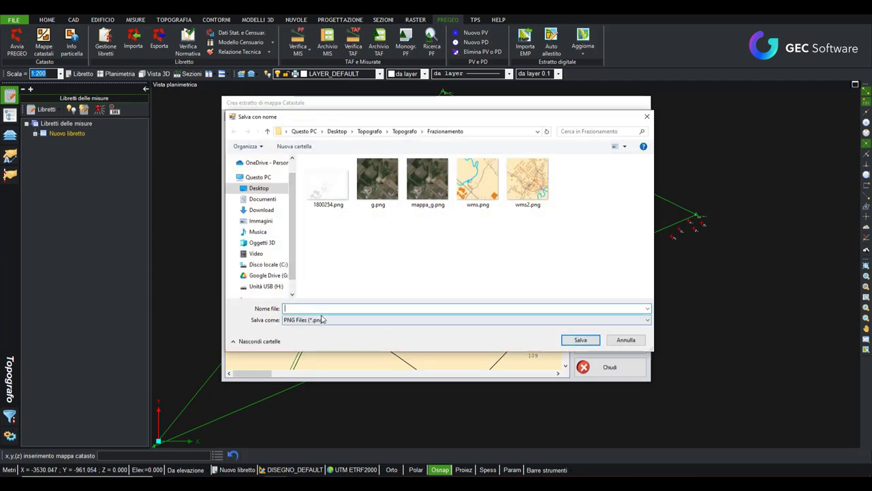
left_click(259, 189)
type("m")
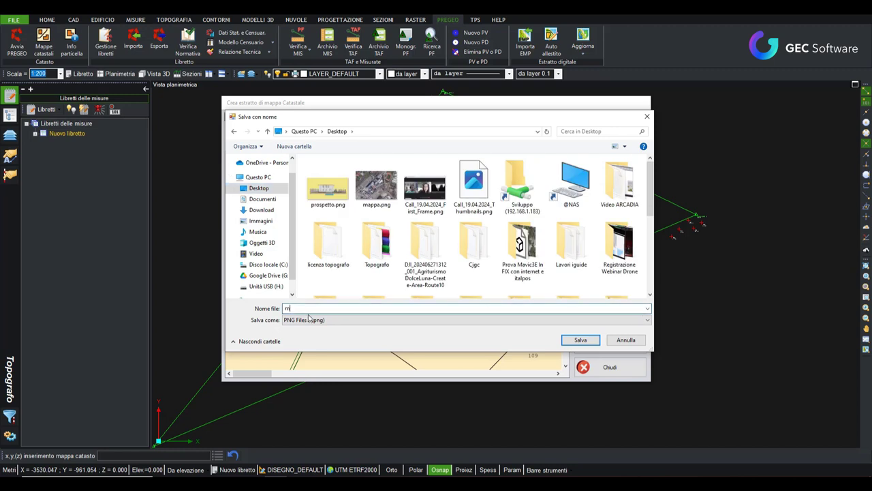
type("aa")
key("BackSpace")
type("ppa catastale")
- Save the map image as 'mappa', accept its rotation, and show point names and elevations
left_click(579, 339)
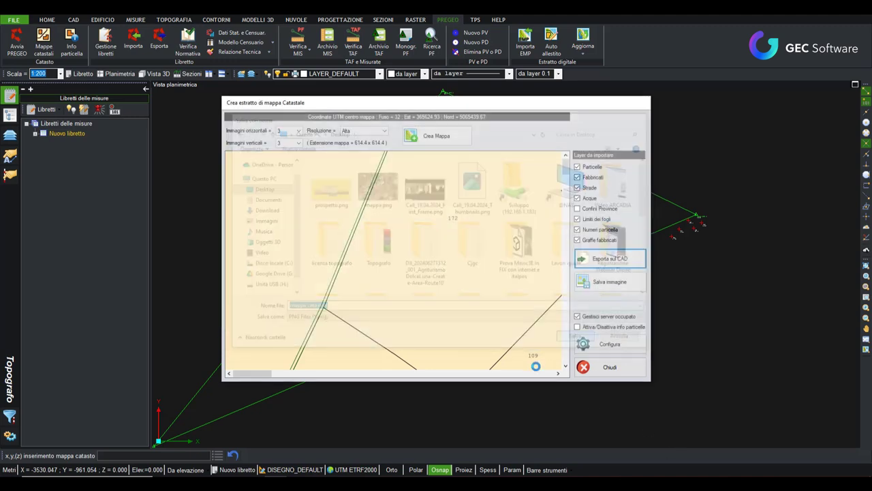
left_click(471, 283)
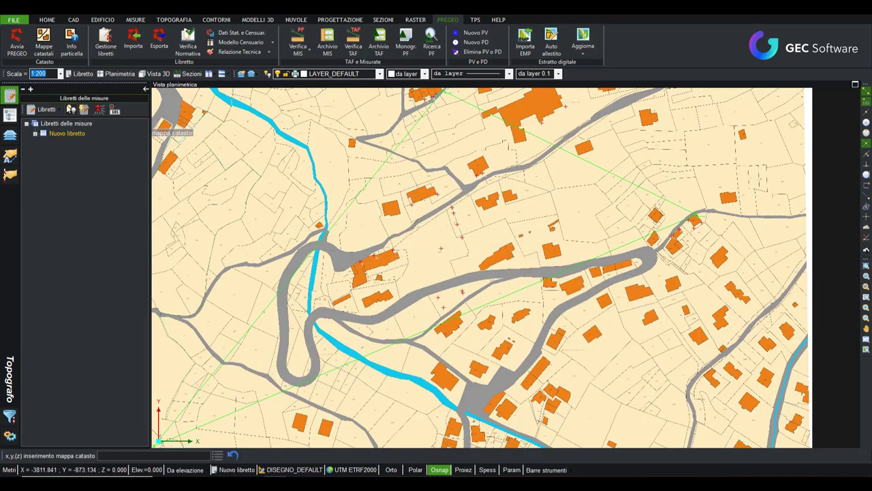
left_click(116, 110)
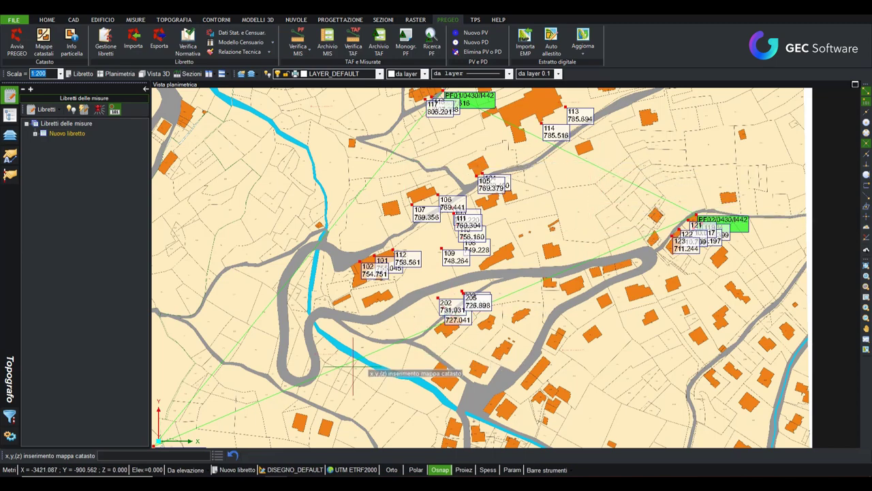
scroll(363, 351, "down", 1)
scroll(348, 317, "up", 3)
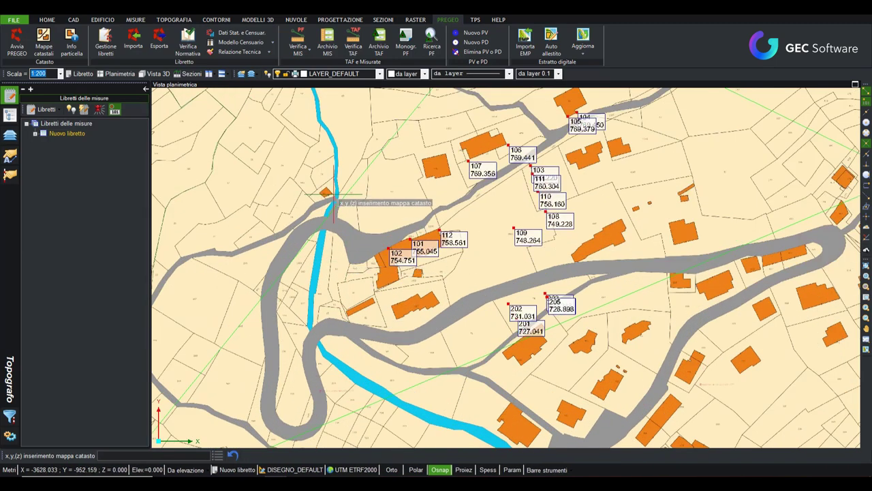
- Give the Triangolo_Fiduciale layer a thicker line thickness in the layer properties
left_click(251, 73)
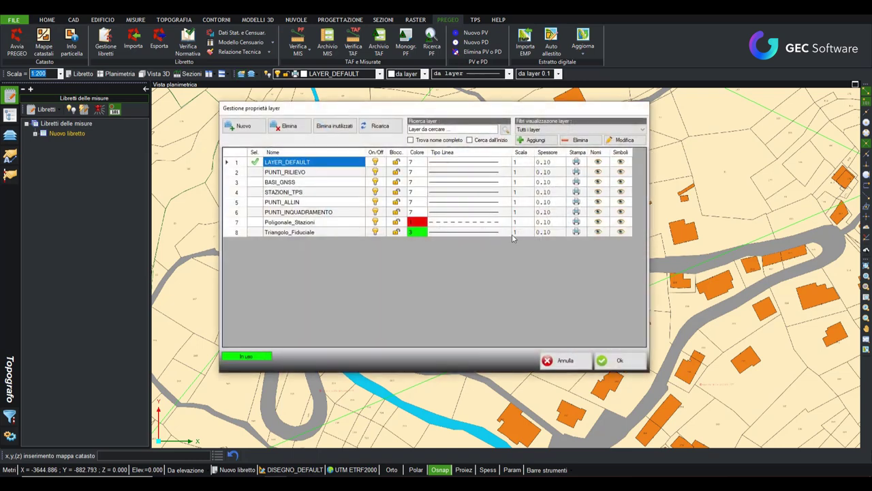
left_click(546, 233)
left_click(560, 233)
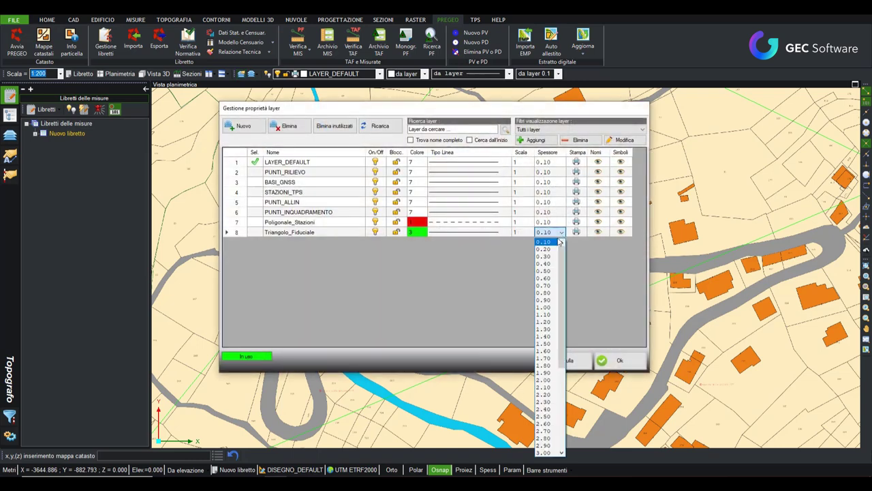
left_click(553, 257)
left_click(617, 360)
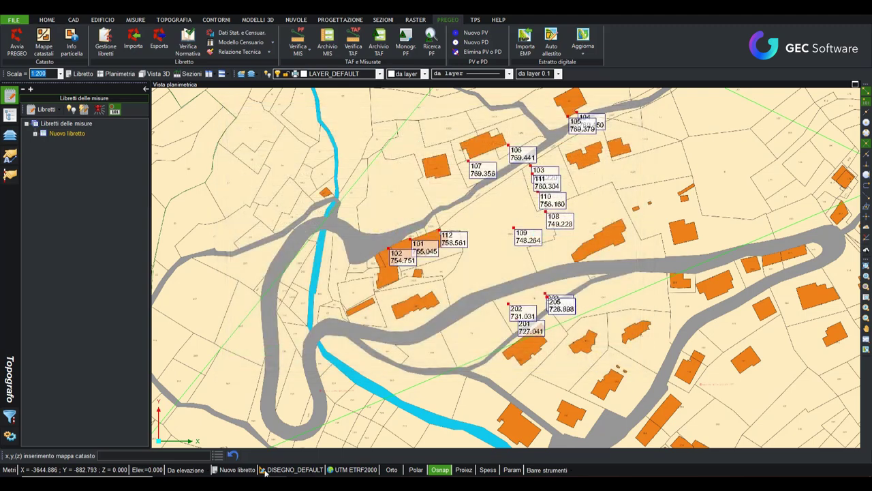
- Turn on Spess line thickness display and frame the whole fiducial triangle
left_click(486, 471)
scroll(443, 315, "down", 2)
scroll(444, 315, "down", 1)
scroll(444, 315, "down", 1)
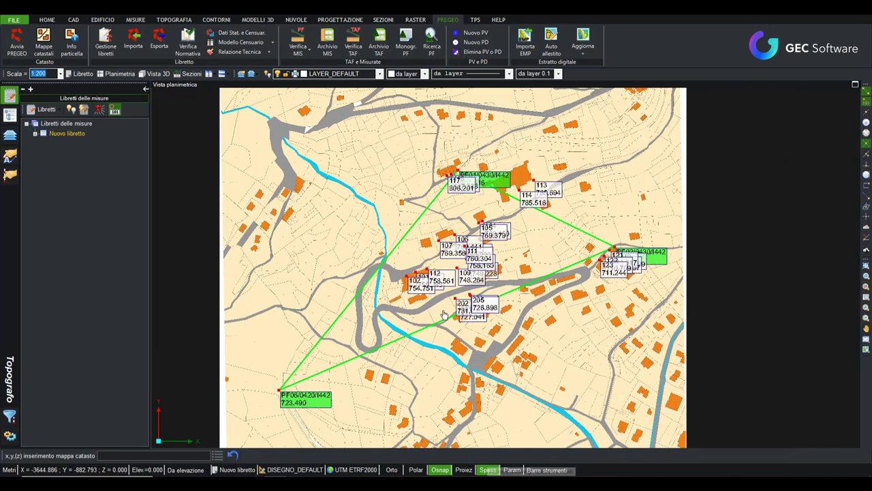
scroll(294, 395, "up", 3)
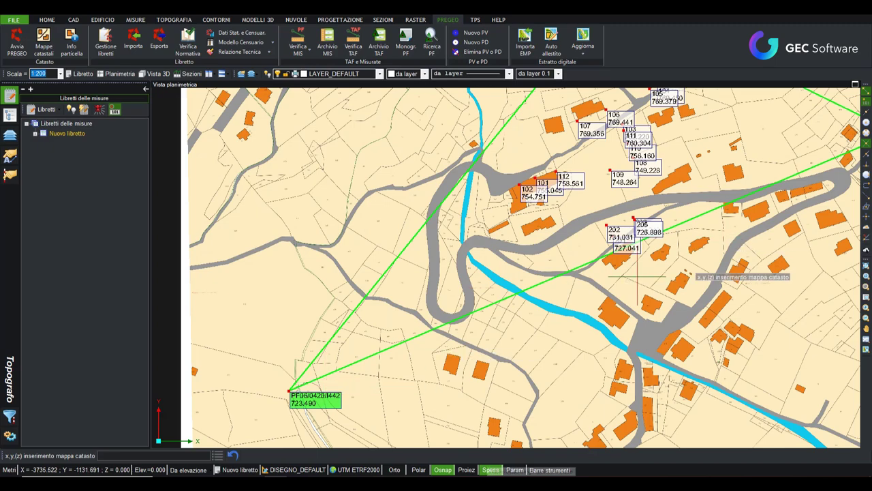
middle_click_drag(637, 277, 526, 349)
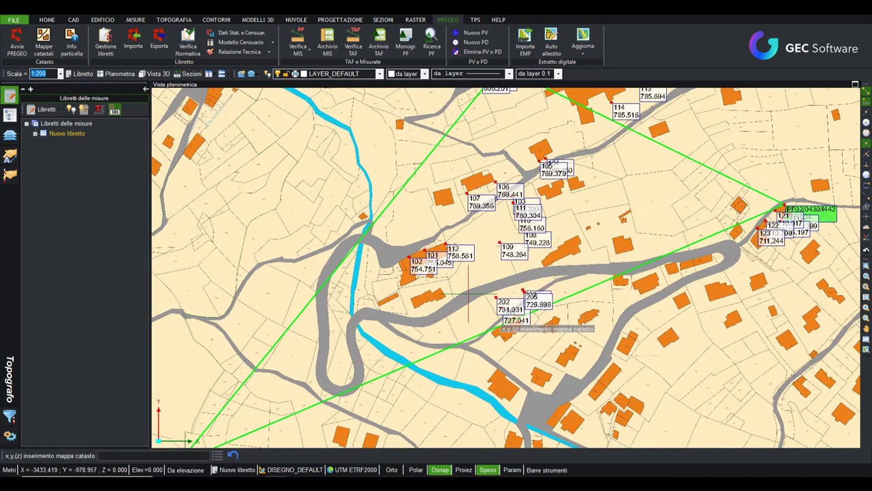
scroll(468, 295, "down", 3)
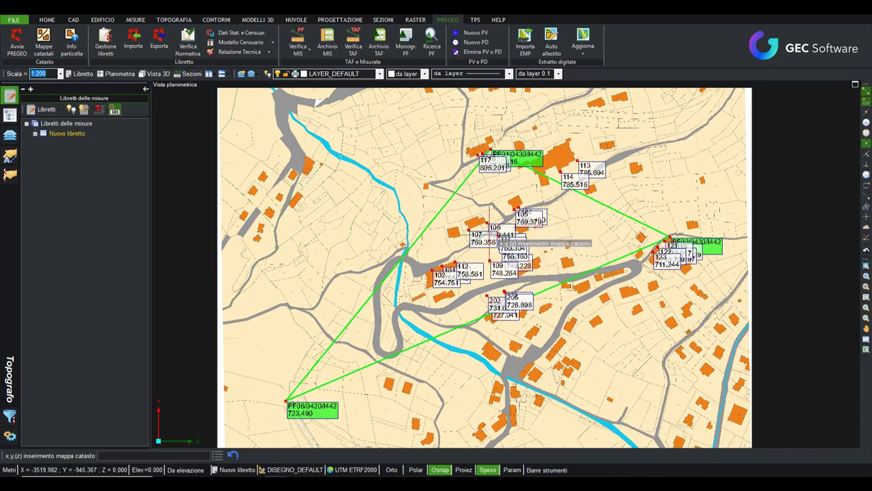
scroll(498, 243, "up", 3)
scroll(480, 310, "down", 1)
scroll(480, 310, "down", 1)
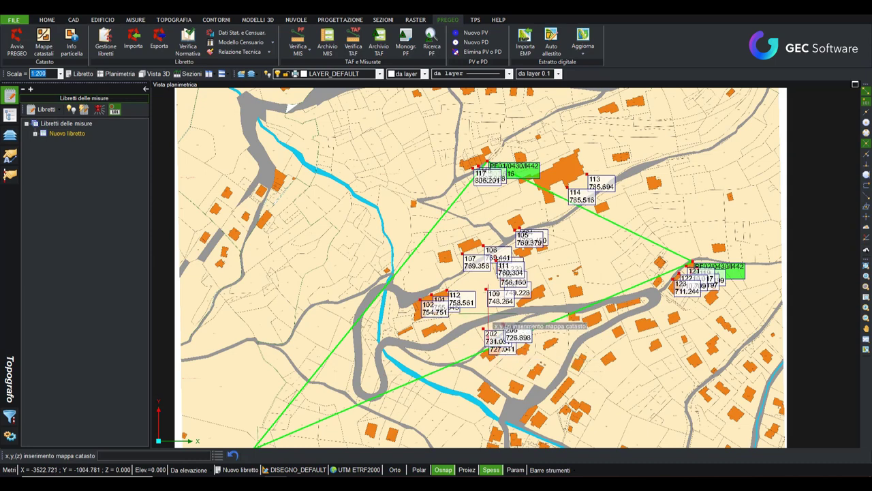
- Switch to the MISURE ribbon for the measurement booklet tools
left_click(134, 19)
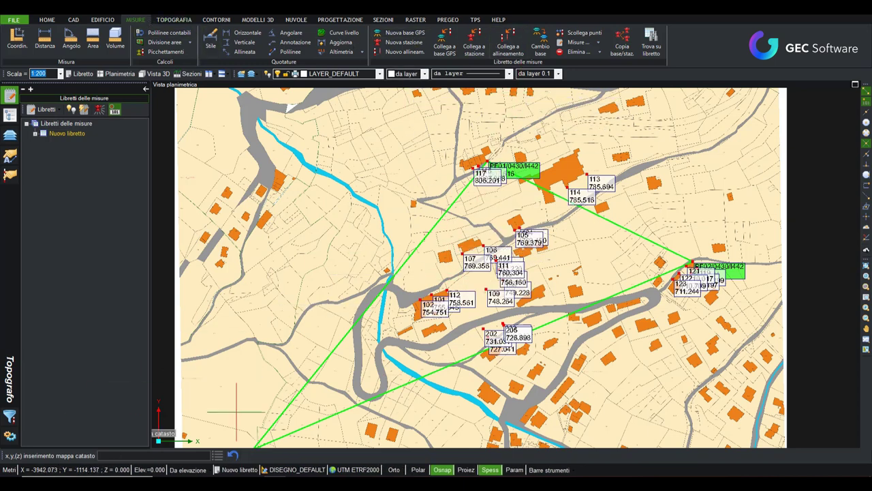
- Create a new GPS base at point 109 with its antenna height, assigned to the libretto
left_click(399, 32)
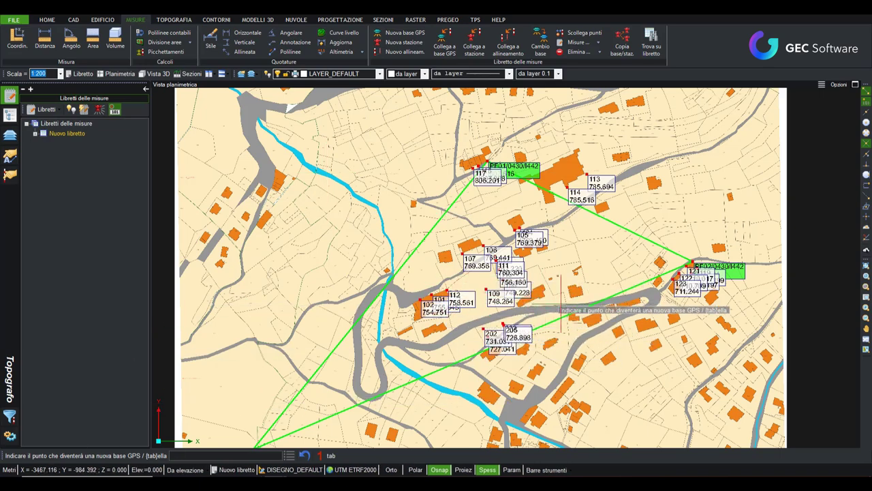
scroll(444, 301, "up", 3)
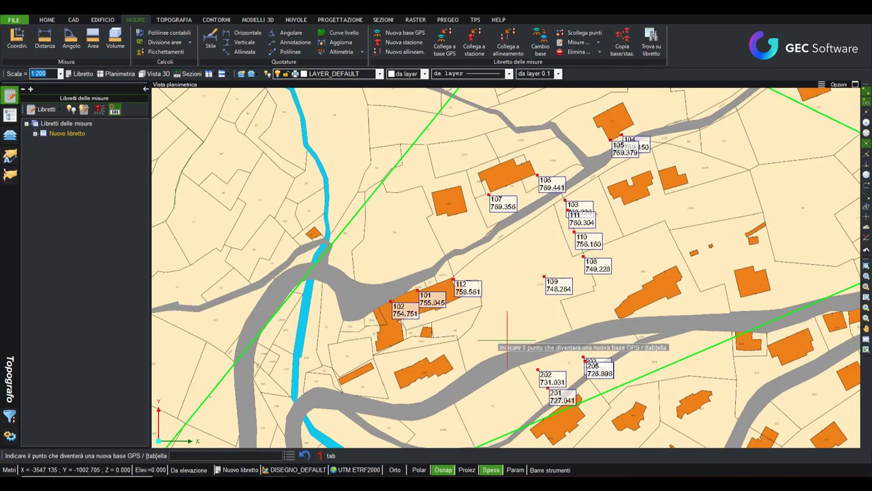
left_click(545, 278)
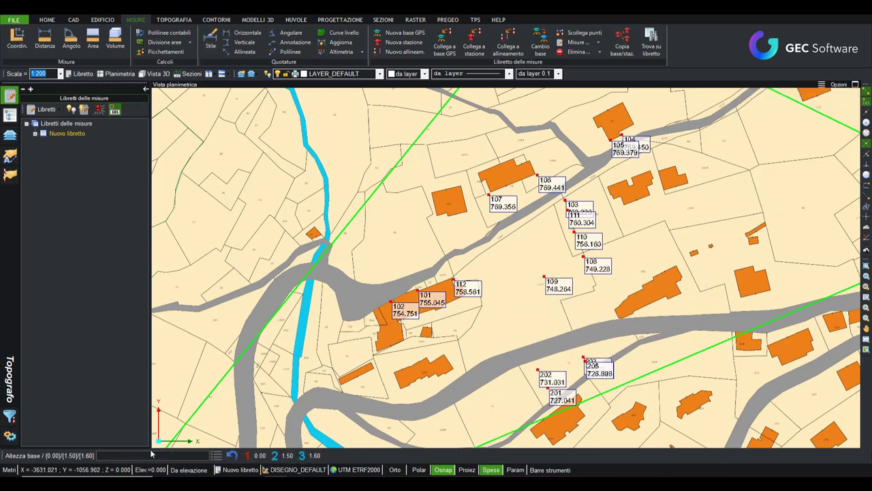
left_click(254, 455)
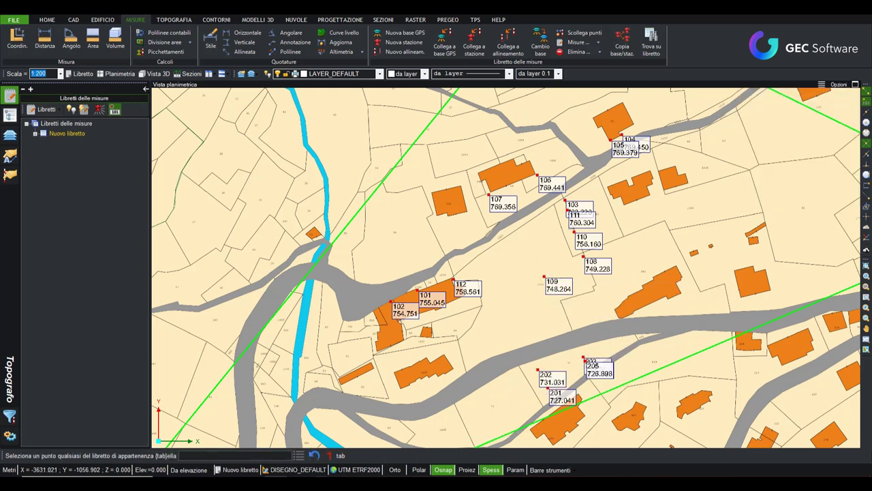
left_click(545, 280)
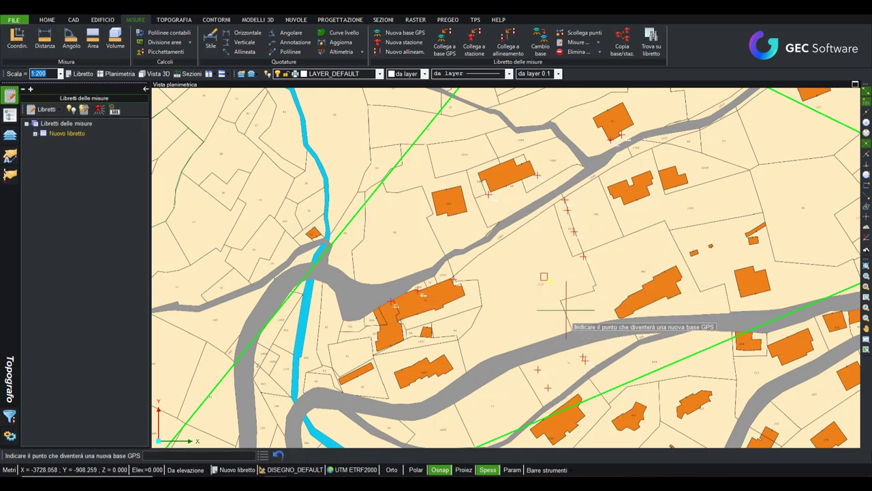
scroll(554, 307, "up", 3)
scroll(518, 280, "up", 3)
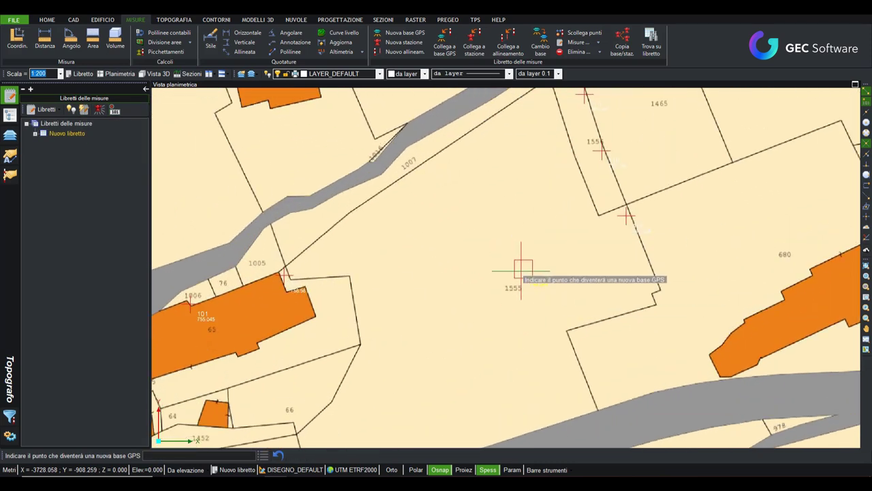
scroll(516, 273, "down", 1)
scroll(515, 273, "down", 2)
left_click(516, 273)
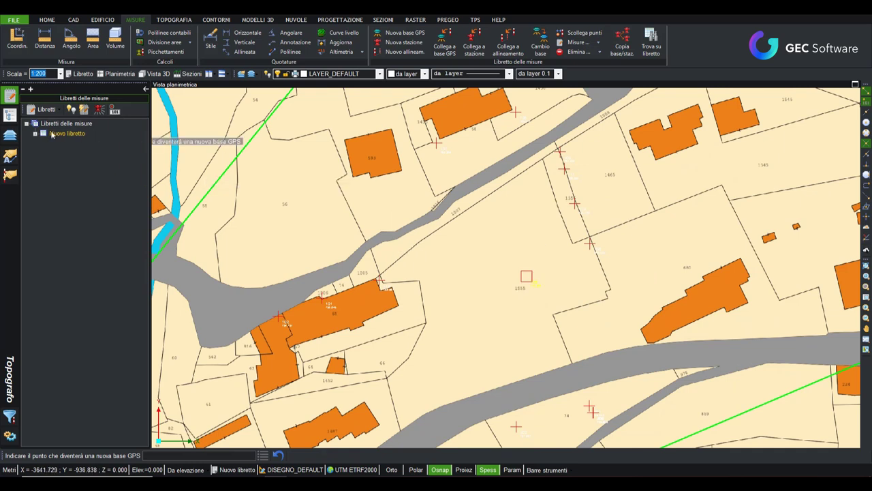
- Check base 109 under Basi GNSS in the tree, then start Collega a base GPS
left_click(35, 134)
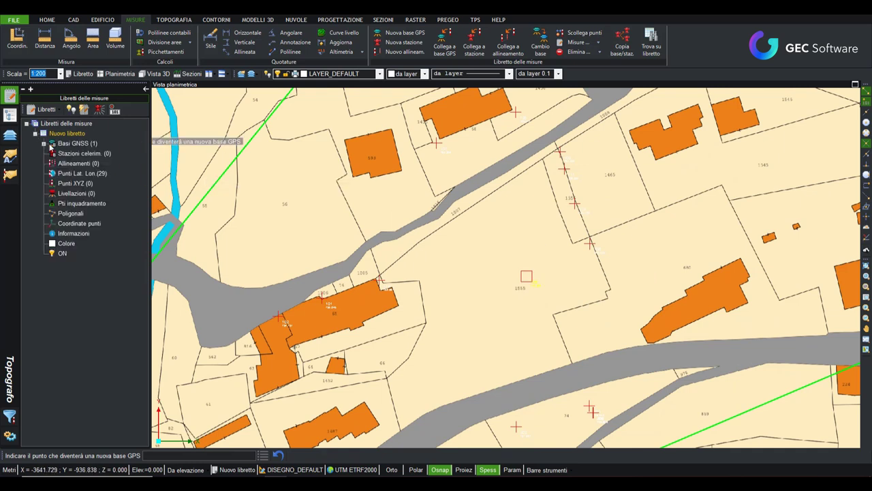
left_click(45, 143)
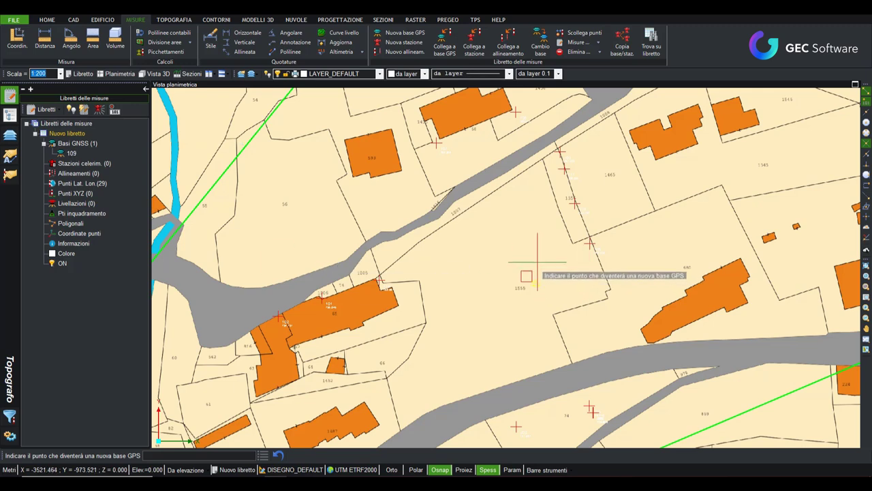
scroll(543, 255, "down", 2)
scroll(545, 266, "down", 1)
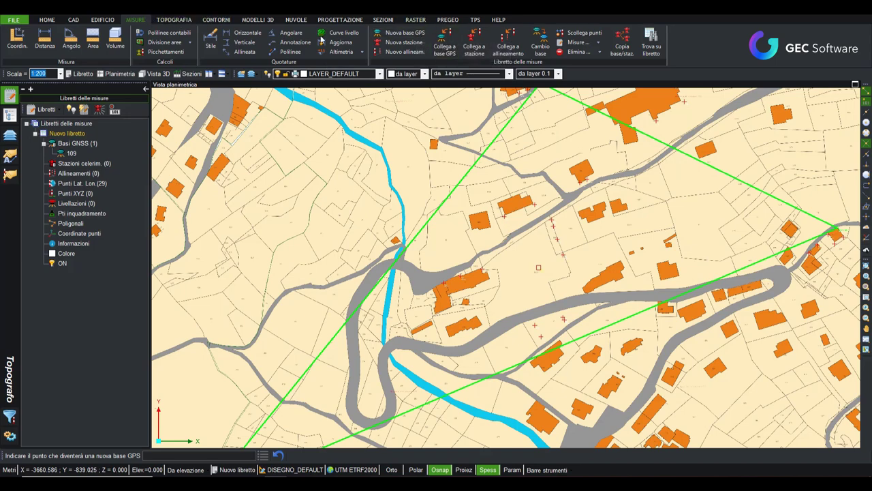
left_click(452, 54)
- Window-select points 101–112 and 201–208 for linking to the GPS base
scroll(586, 263, "down", 2)
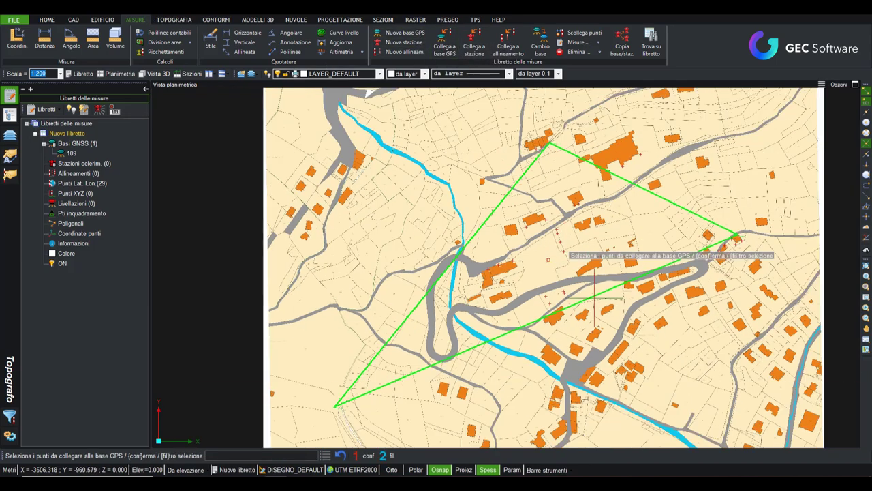
scroll(588, 267, "up", 2)
scroll(542, 243, "up", 2)
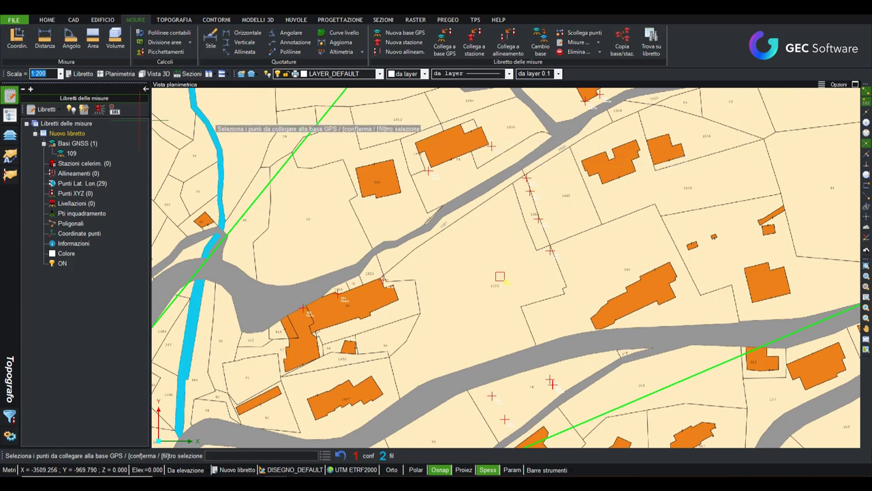
left_click_drag(471, 132, 658, 269)
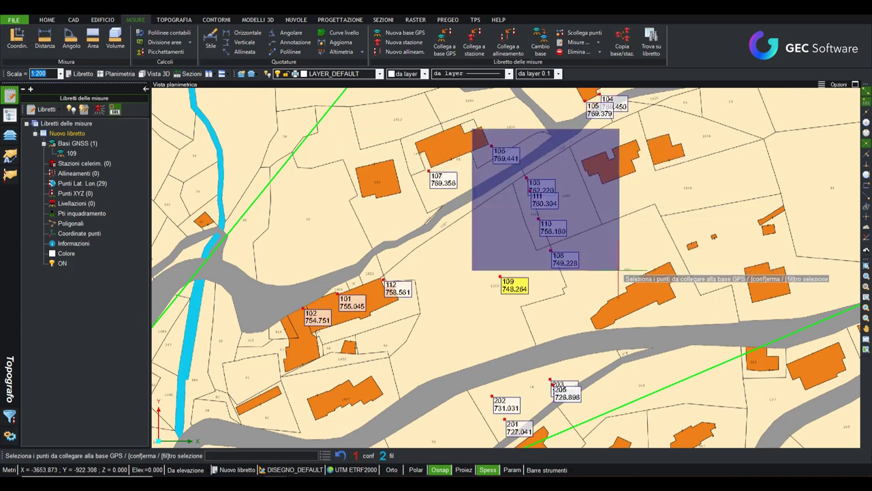
left_click_drag(468, 166, 422, 210)
middle_click_drag(569, 94, 481, 172)
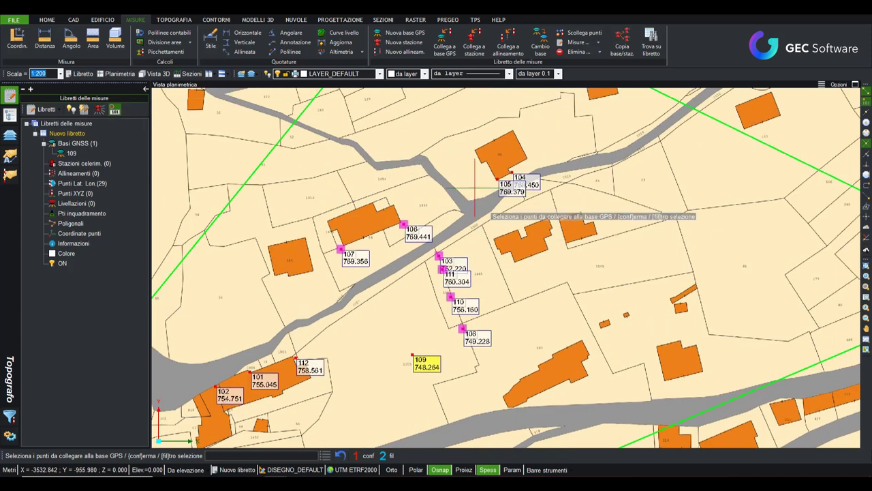
left_click_drag(481, 173, 566, 217)
scroll(520, 256, "down", 2)
left_click_drag(304, 313, 398, 368)
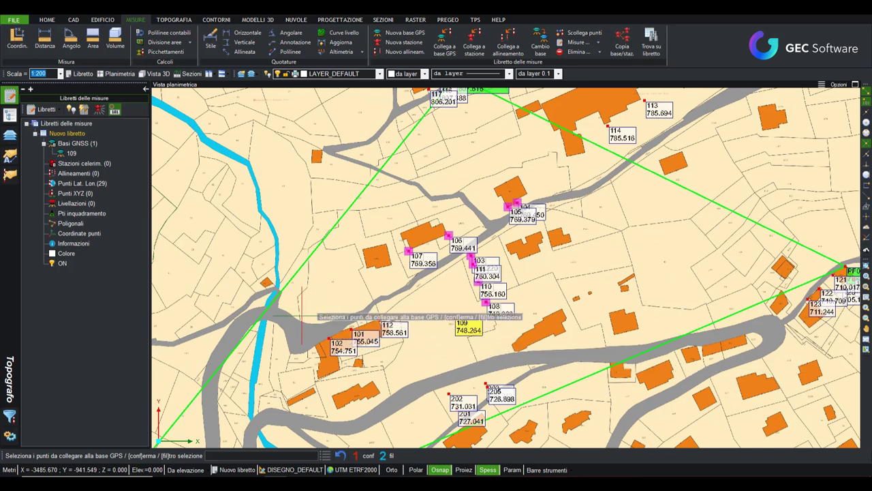
middle_click_drag(397, 368, 393, 232)
left_click_drag(555, 220, 413, 318)
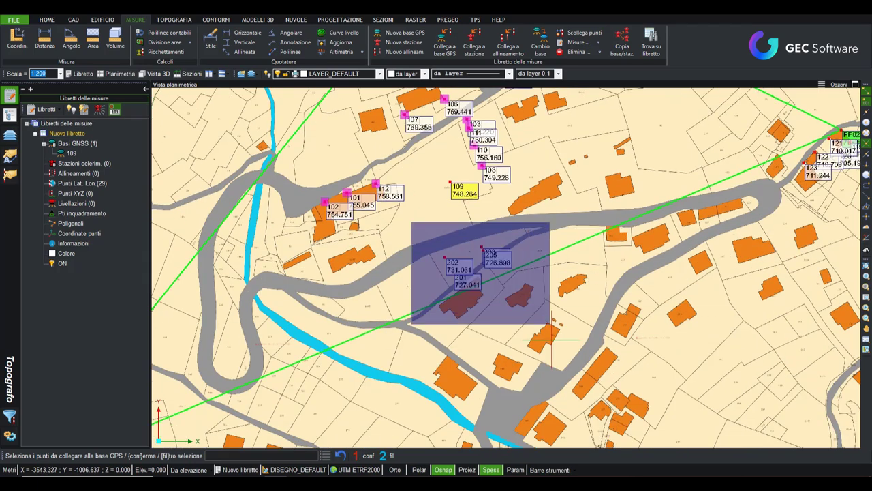
- Add the point clusters around PF01, point 114 and PF02, then confirm the selection
middle_click_drag(381, 327, 688, 229)
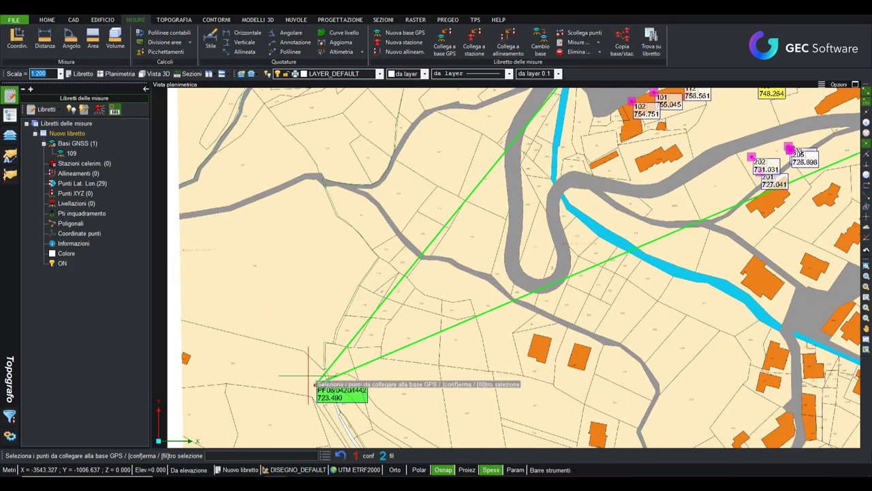
scroll(403, 373, "down", 2)
scroll(593, 197, "up", 1)
middle_click_drag(592, 197, 338, 288)
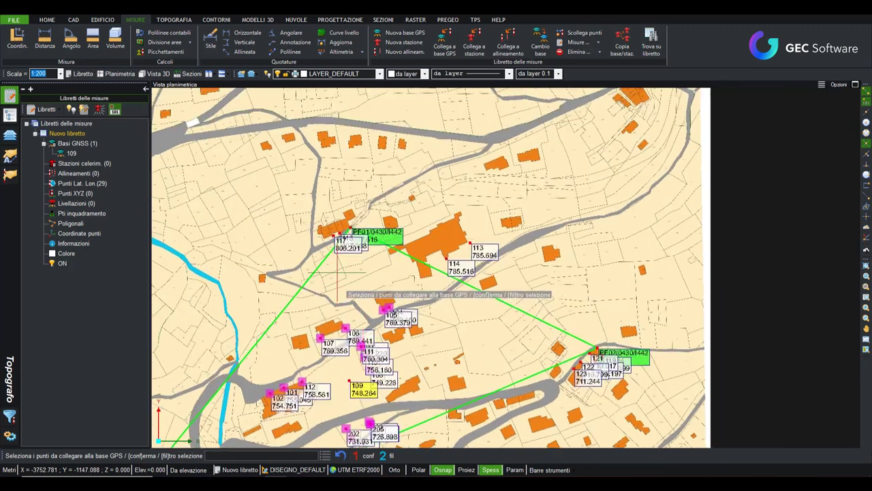
scroll(336, 238, "up", 2)
left_click_drag(311, 205, 399, 254)
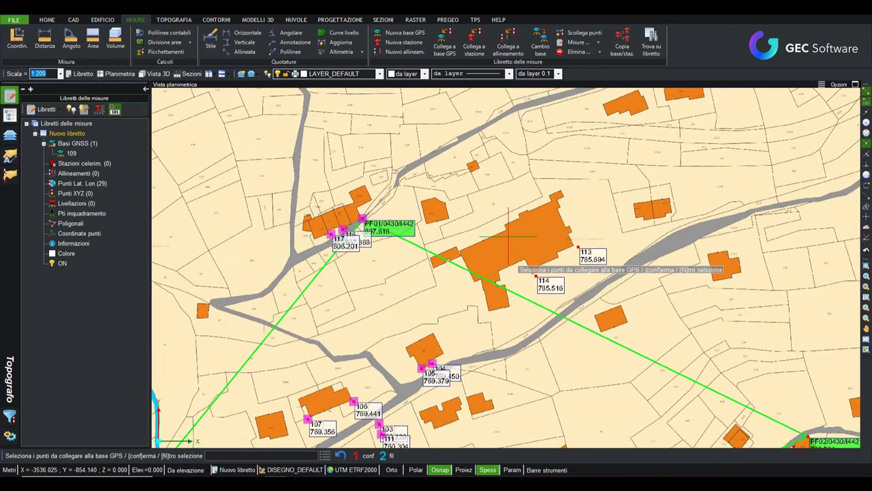
left_click_drag(510, 227, 574, 273)
middle_click_drag(610, 382, 351, 181)
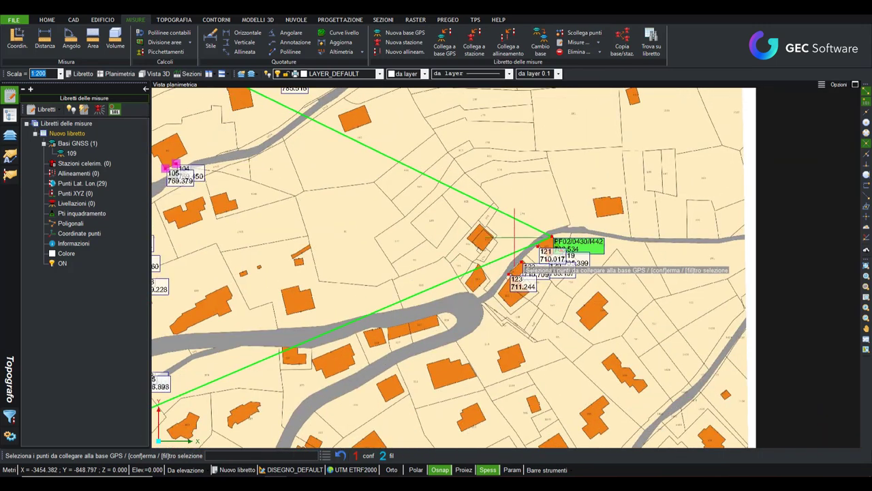
left_click_drag(495, 218, 658, 348)
scroll(504, 357, "down", 2)
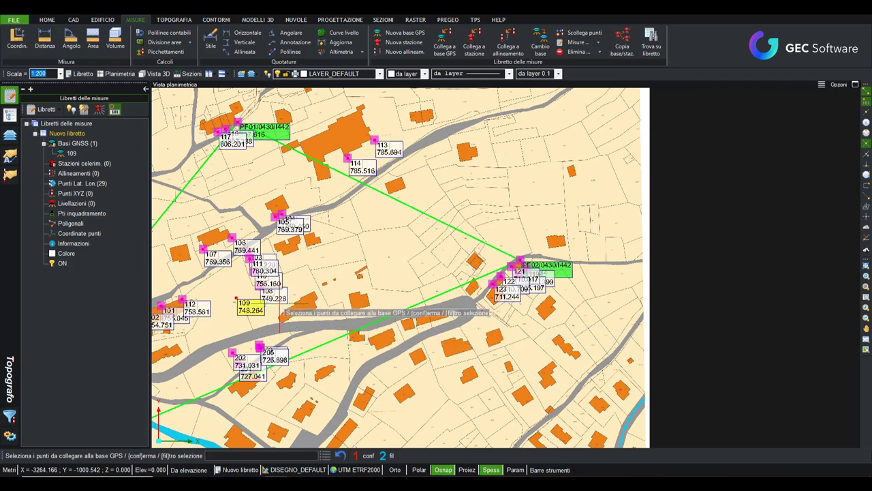
middle_click_drag(272, 317, 494, 253)
scroll(445, 307, "down", 2)
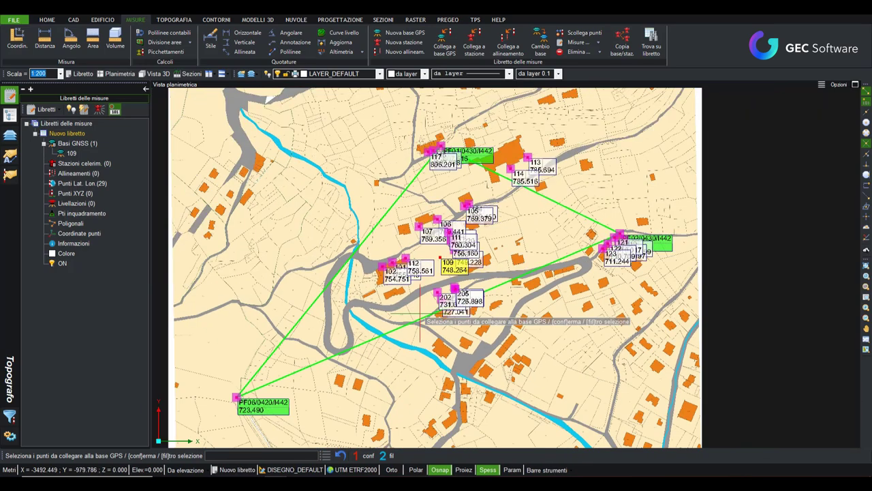
key("Return")
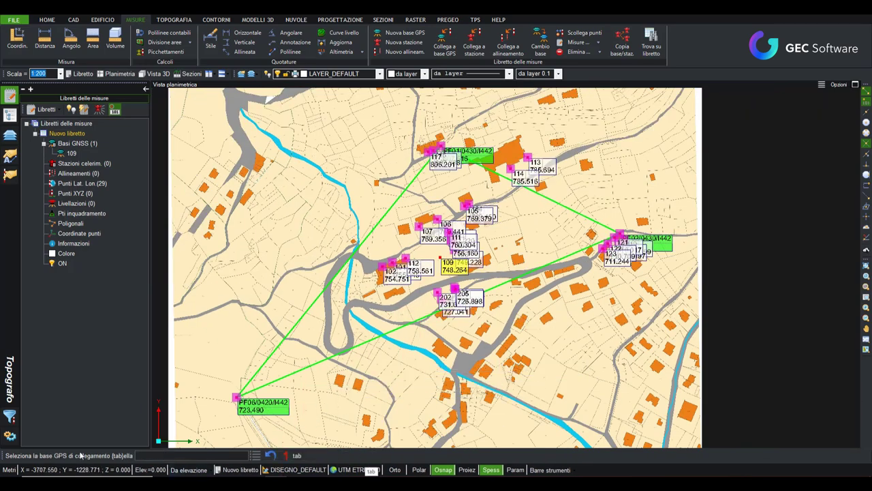
- Link the selected points to base 109 with 2.00 m antenna height, then open libretto options
scroll(440, 259, "up", 2)
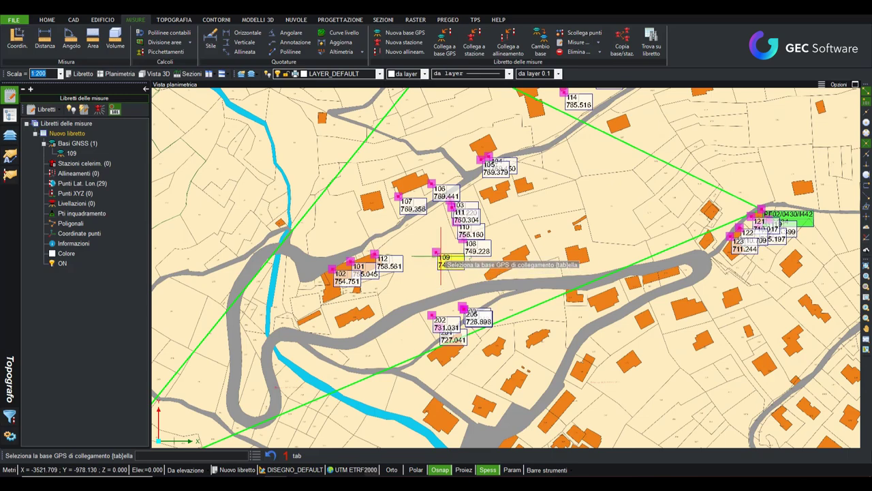
left_click(441, 257)
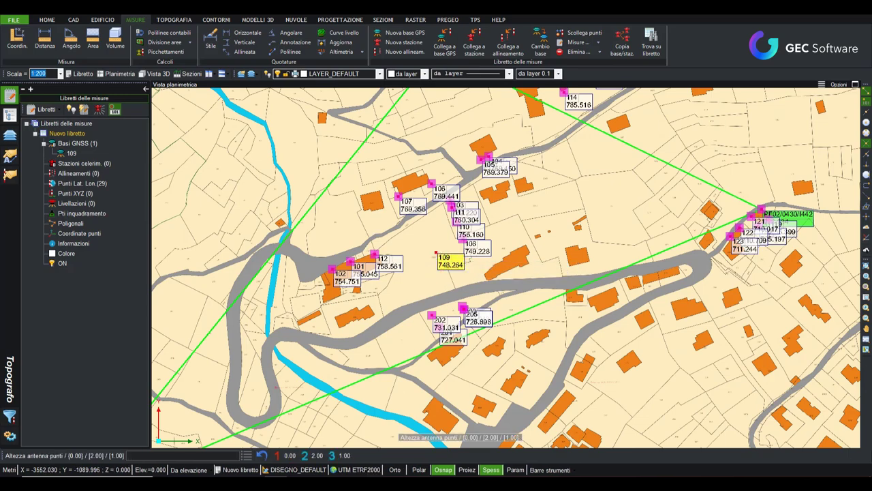
left_click(318, 456)
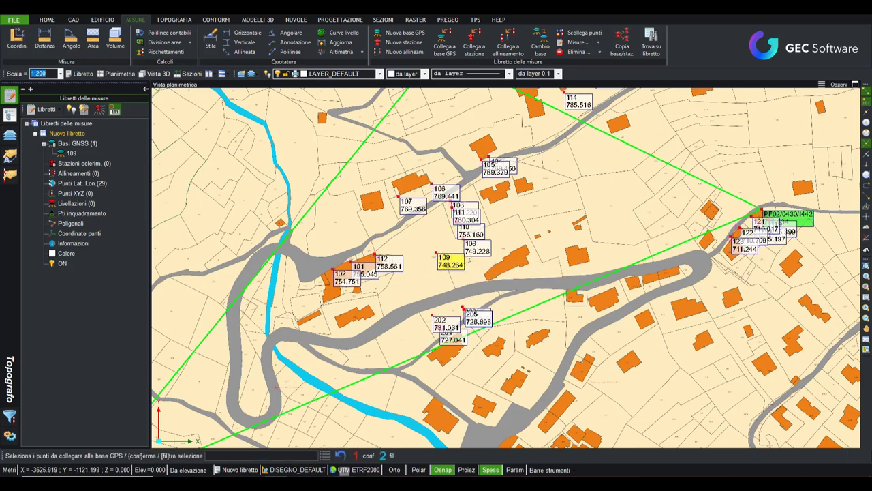
left_click(100, 111)
scroll(525, 318, "down", 2)
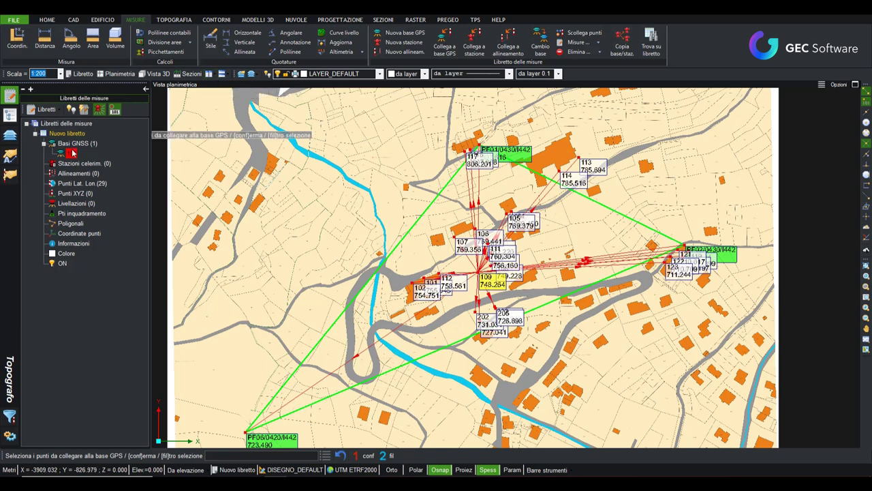
left_click(80, 74)
- Inspect the 28 measurement rows under GNSS base 109, then go back to the plan view
left_click(40, 135)
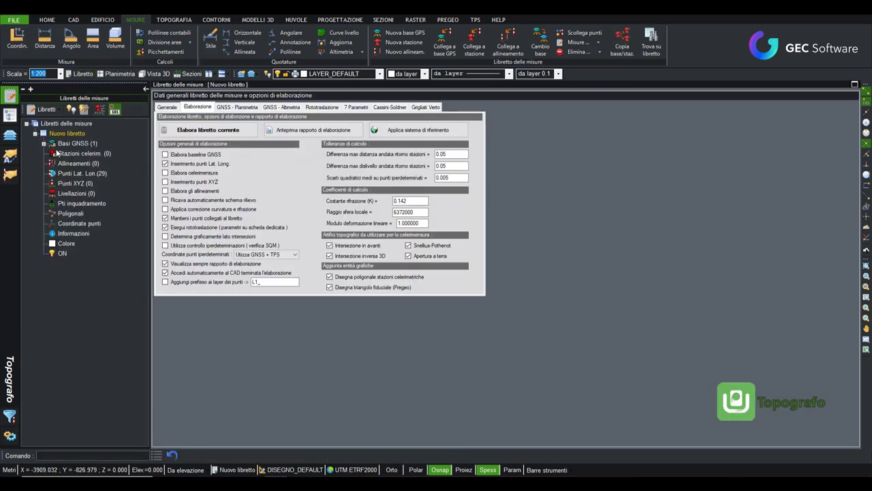
left_click(68, 153)
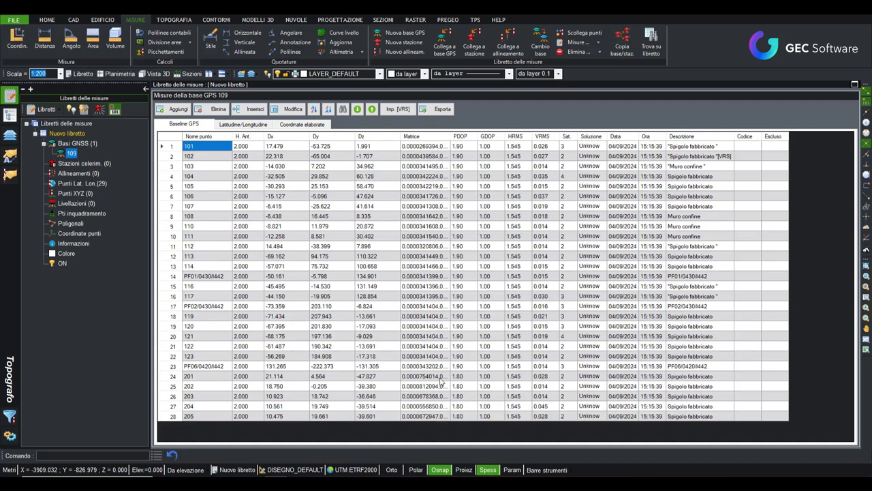
left_click(425, 415)
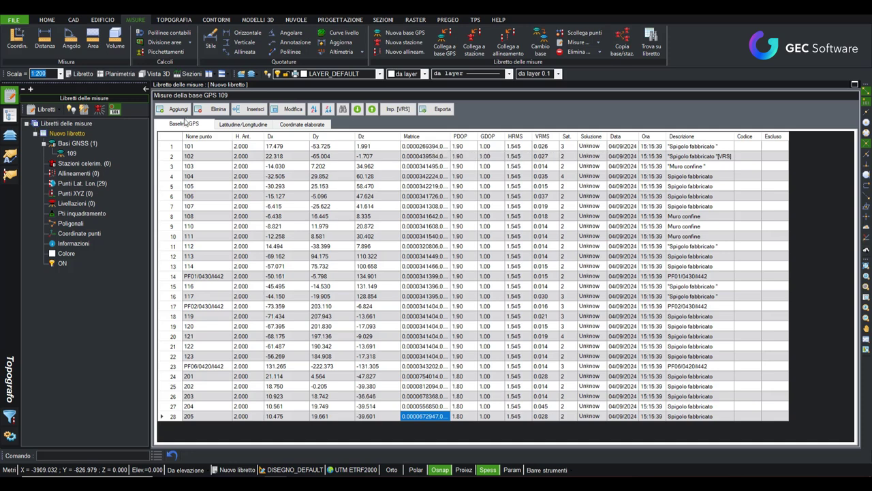
left_click(128, 75)
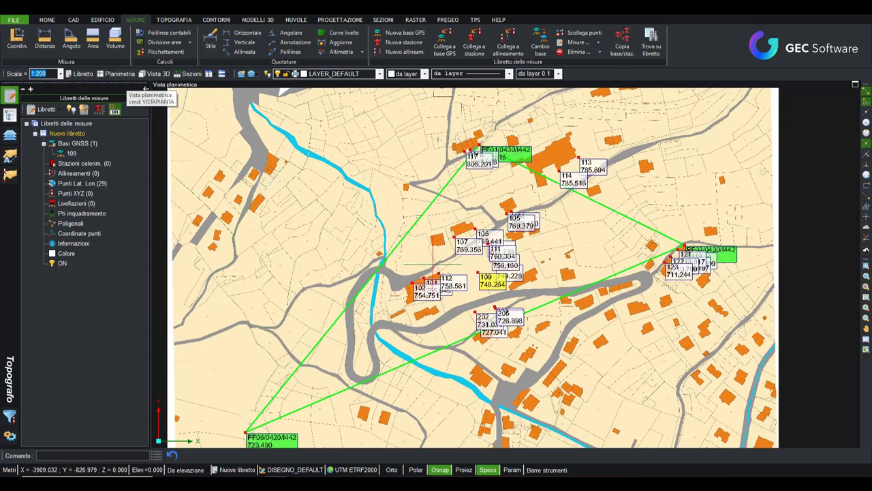
- Export the Pregeo libretto, dismiss its preliminary checks report, and show the Dati statistici e censuari page
left_click(448, 19)
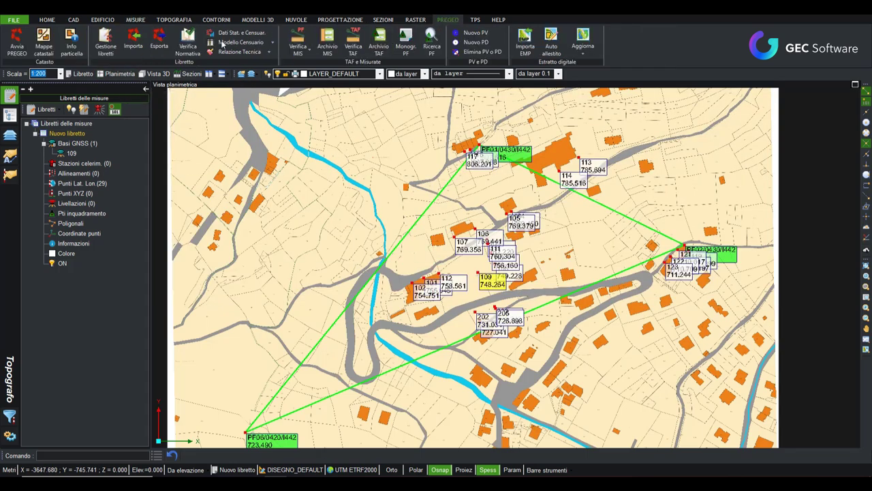
left_click(159, 41)
key("Return")
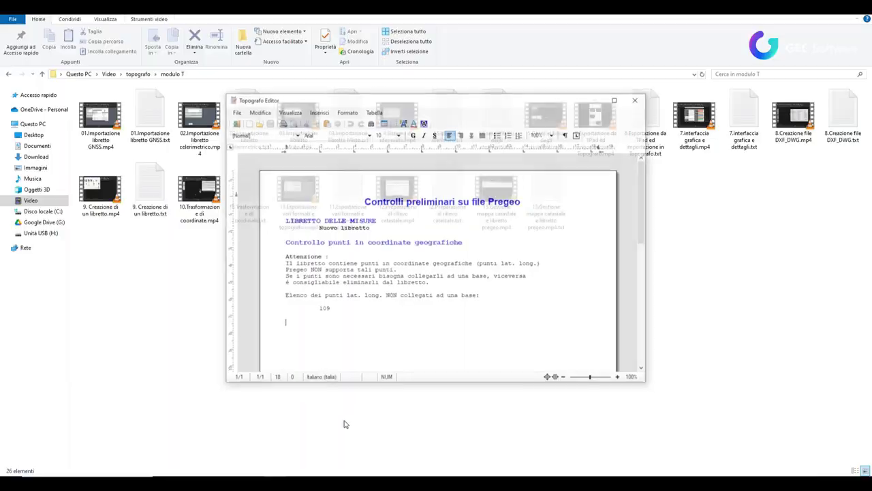
left_click(635, 100)
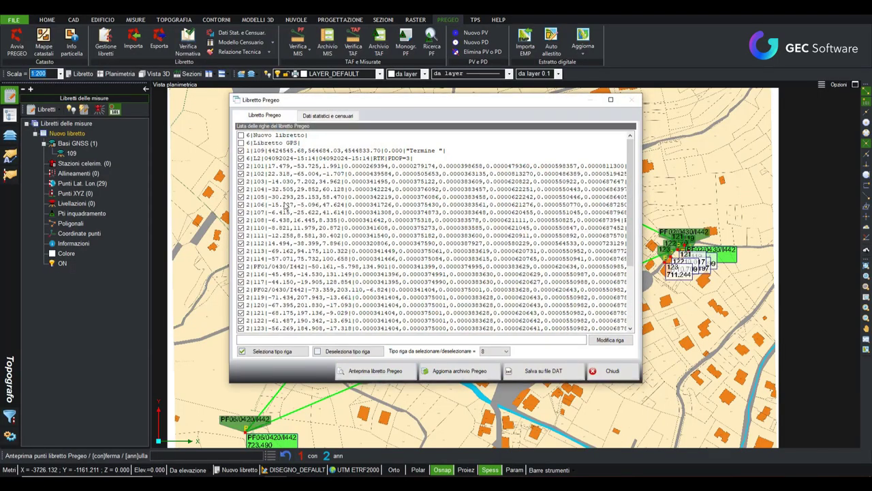
scroll(281, 212, "down", 4)
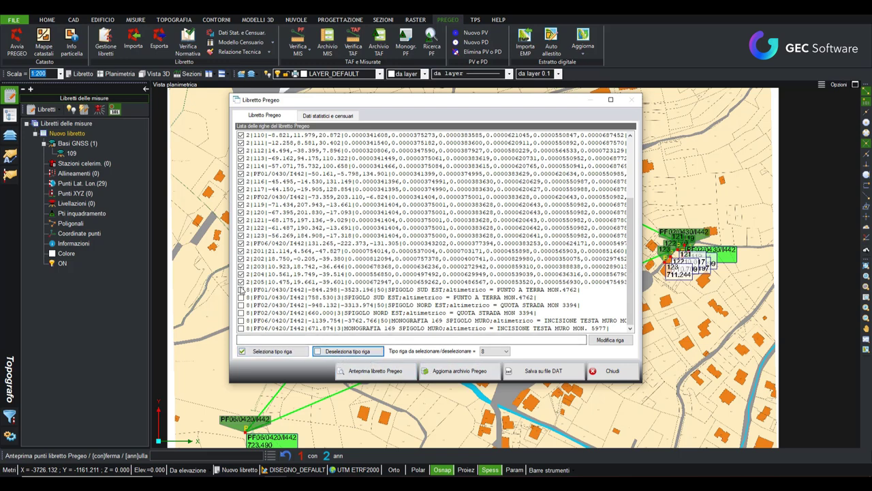
left_click(348, 115)
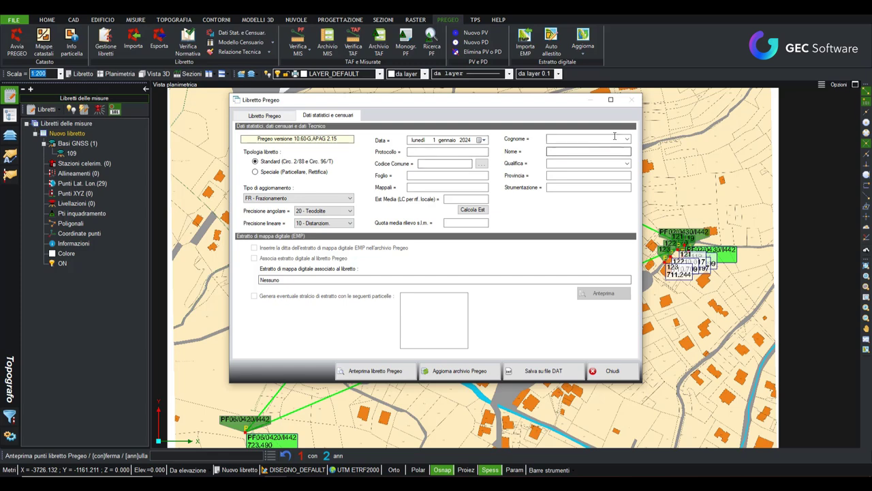
- Fill in the saved technician's details and protocol 111, then close the Libretto Pregeo window
left_click(615, 139)
left_click(600, 147)
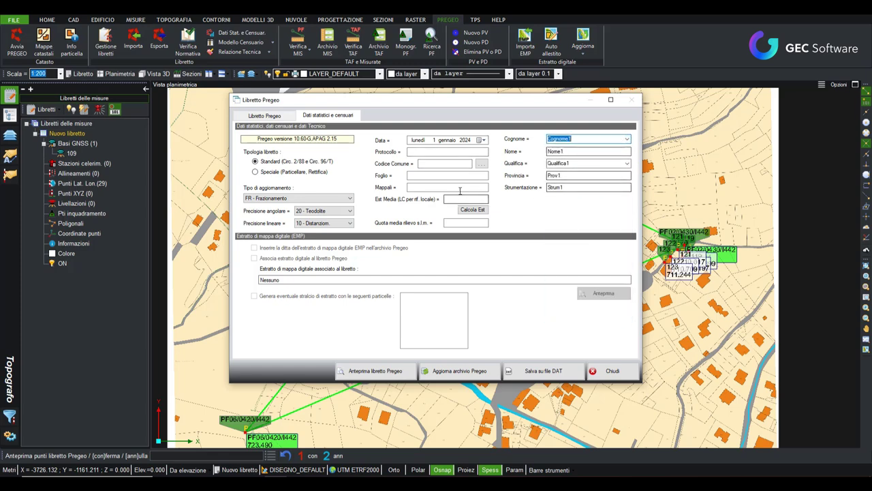
left_click(432, 154)
type("111")
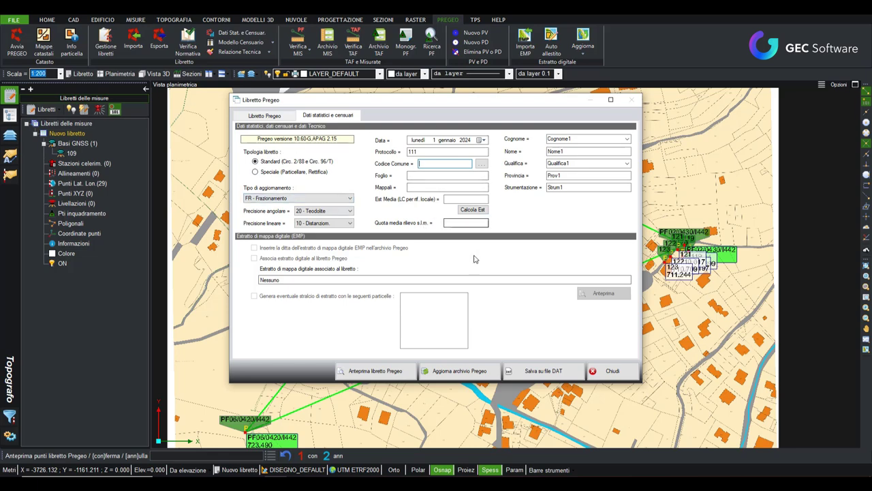
left_click(274, 118)
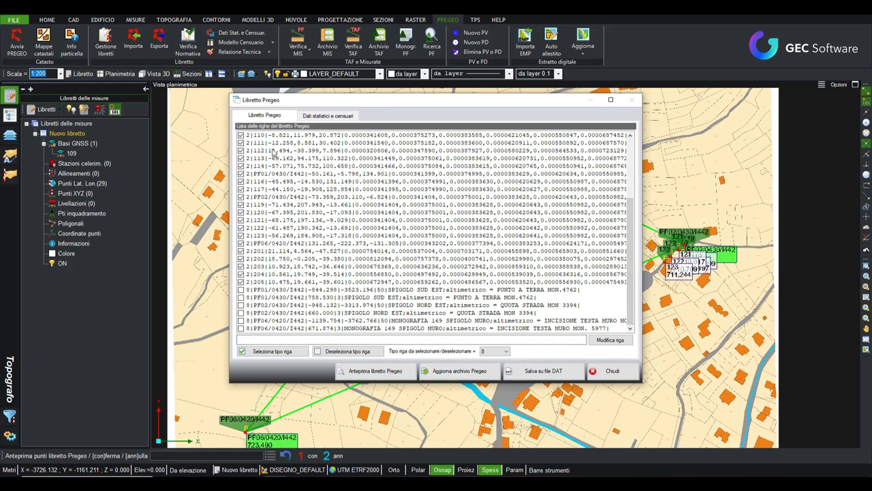
left_click(612, 370)
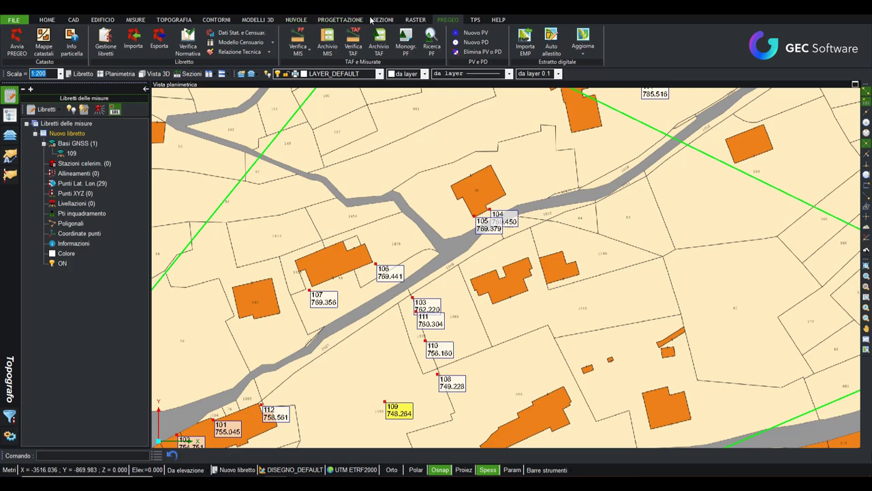
- Zoom the plan view in on survey points 201–205 on parcel 74
left_click(216, 21)
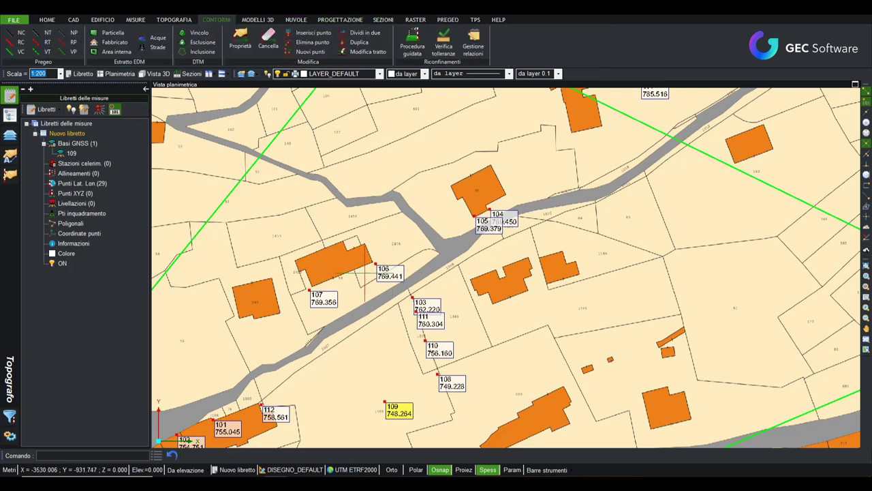
scroll(371, 276, "up", 1)
scroll(482, 341, "down", 2)
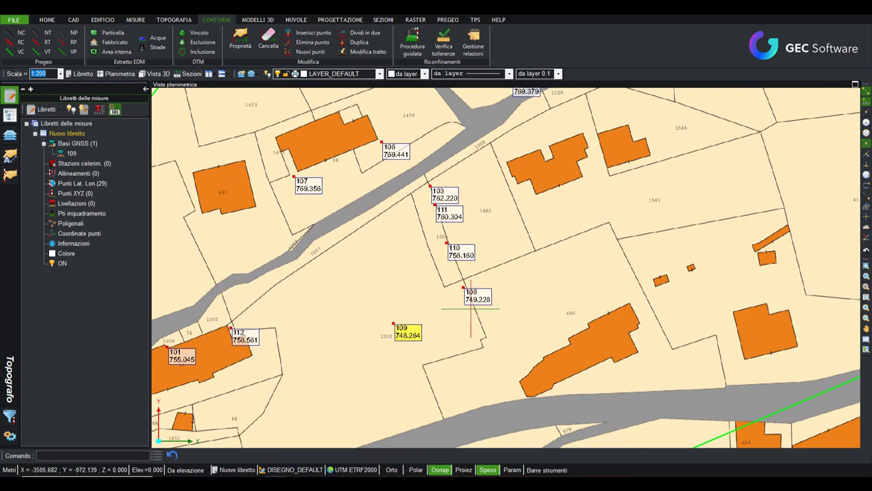
scroll(415, 334, "down", 1)
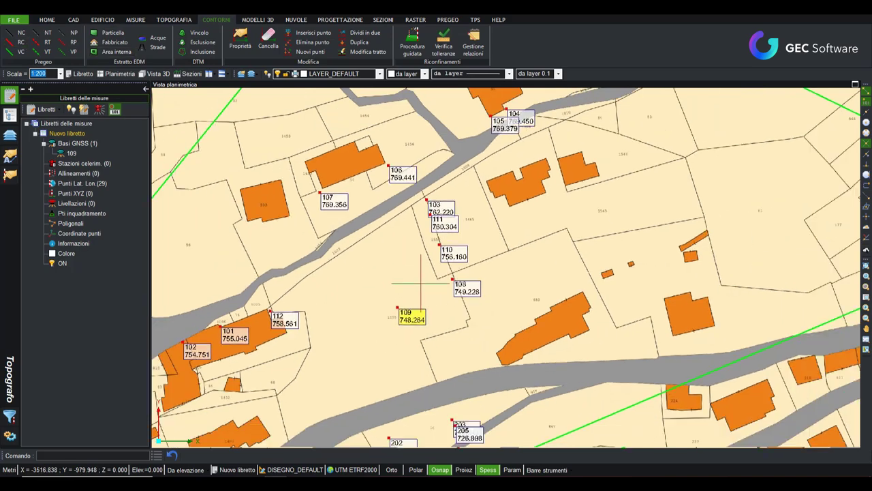
scroll(409, 327, "down", 1)
scroll(409, 304, "down", 1)
scroll(409, 304, "up", 2)
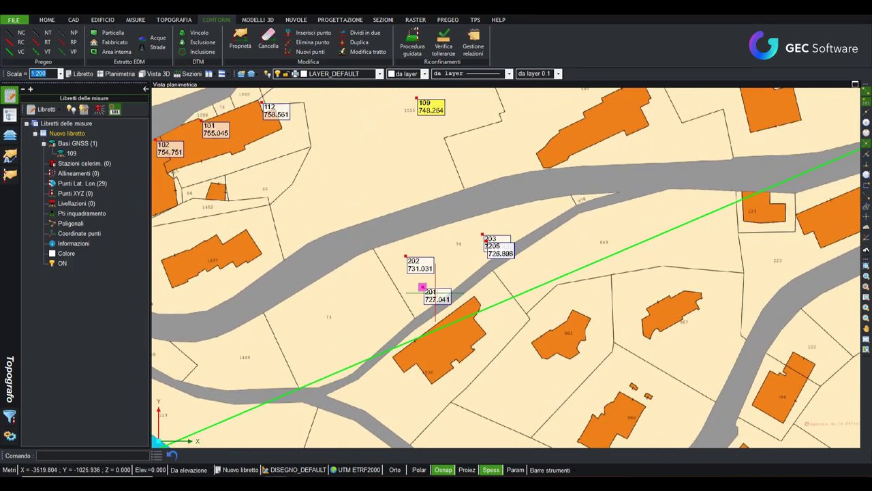
scroll(435, 294, "up", 1)
scroll(433, 307, "up", 1)
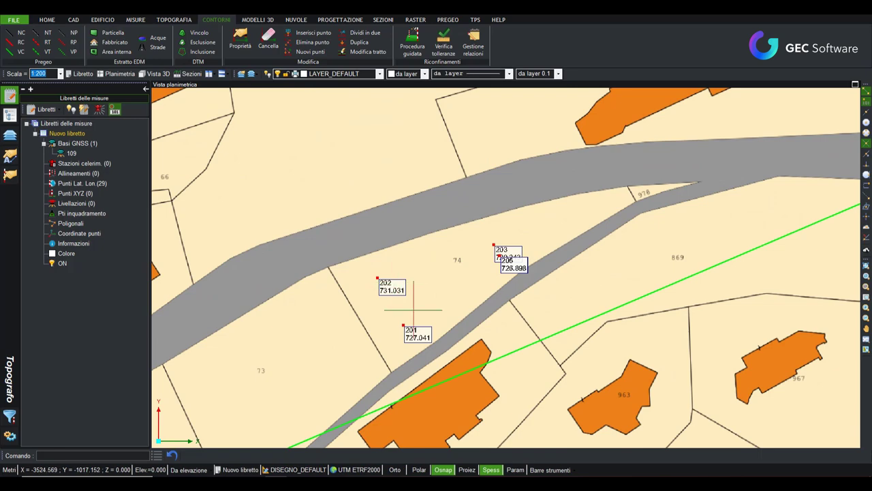
scroll(426, 301, "down", 1)
scroll(498, 191, "down", 1)
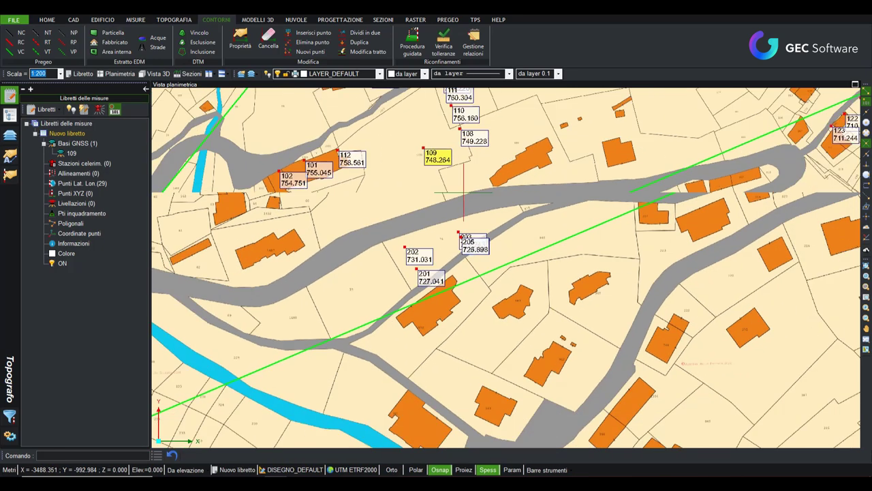
- Start a new contour definition, zooming closer to points 201 and 202
left_click(17, 41)
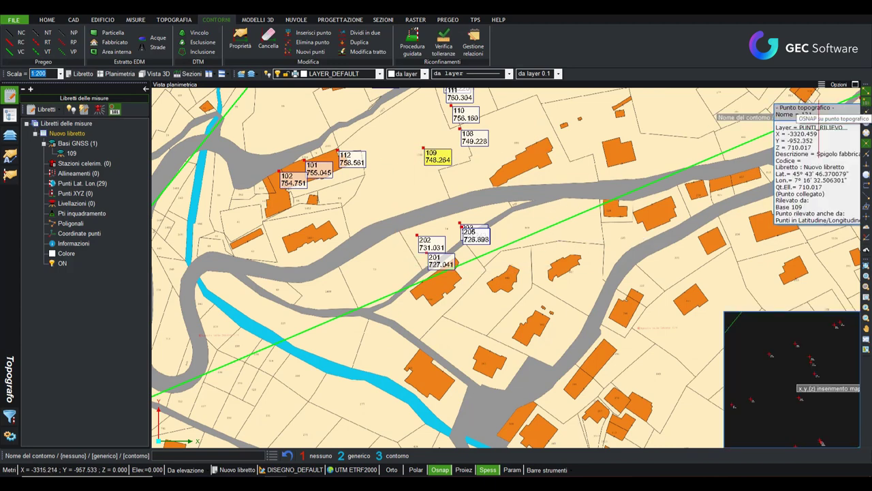
scroll(462, 251, "up", 2)
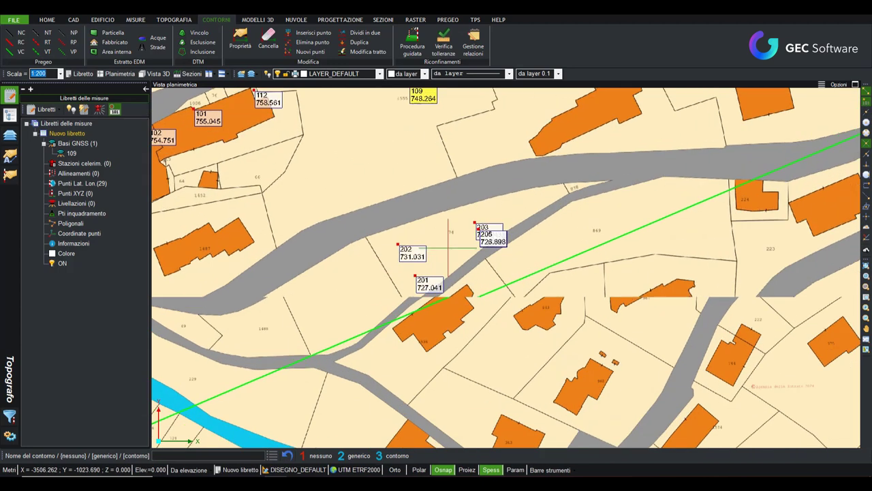
scroll(436, 249, "up", 1)
- Trace an unnamed trial contour from point 202 to point 203
key("Return")
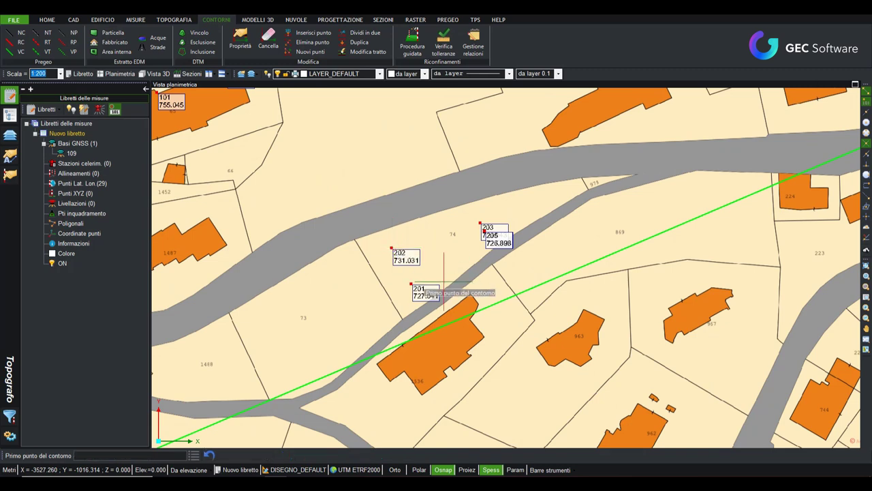
left_click(391, 248)
left_click(480, 223)
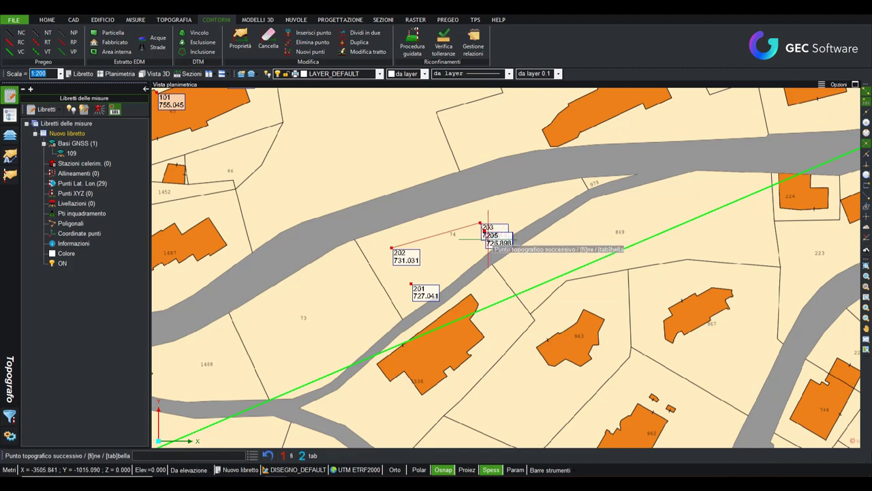
scroll(484, 232, "up", 2)
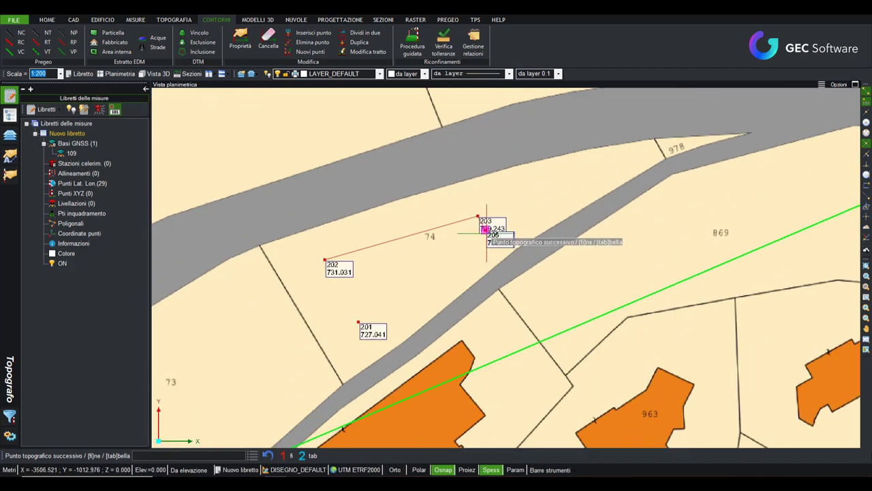
left_click(283, 455)
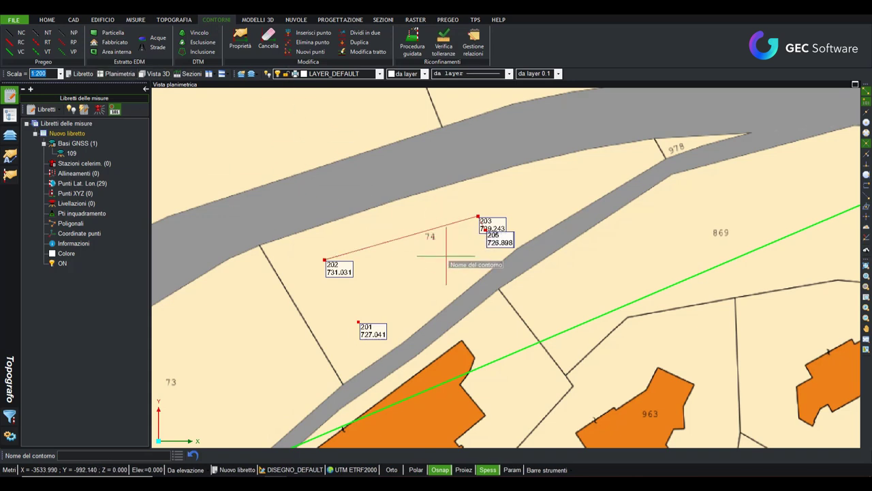
- Delete the 202–203 trial contour and confirm the removal
left_click(268, 40)
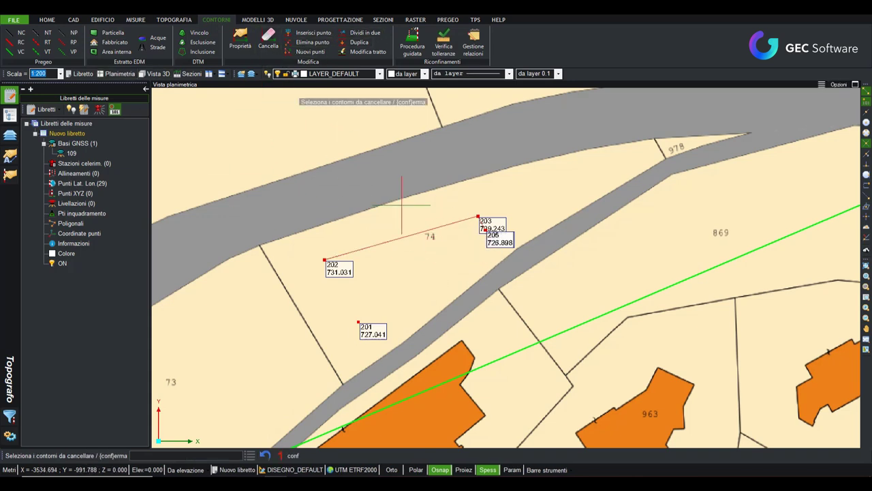
left_click(428, 235)
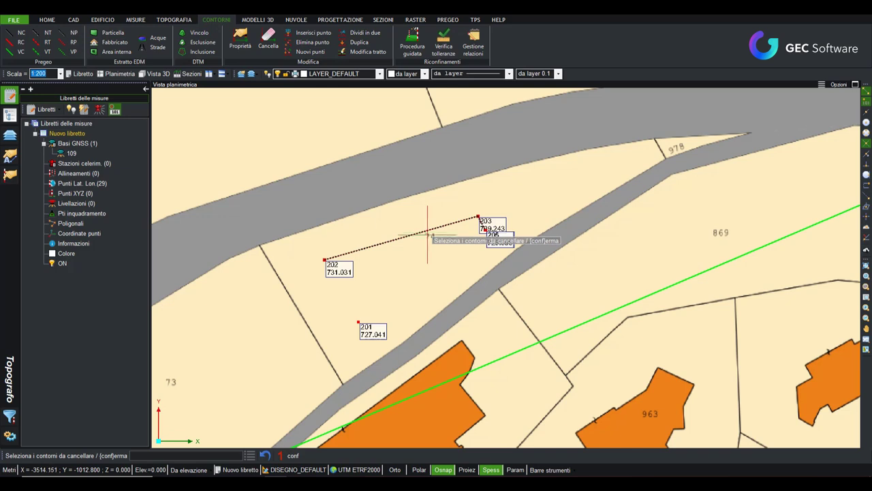
left_click(364, 417)
left_click(292, 455)
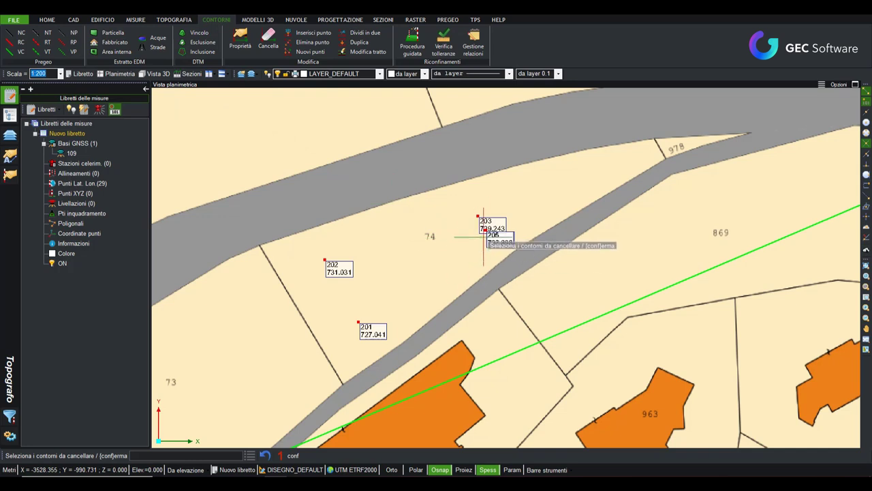
scroll(490, 242, "up", 2)
scroll(494, 244, "up", 2)
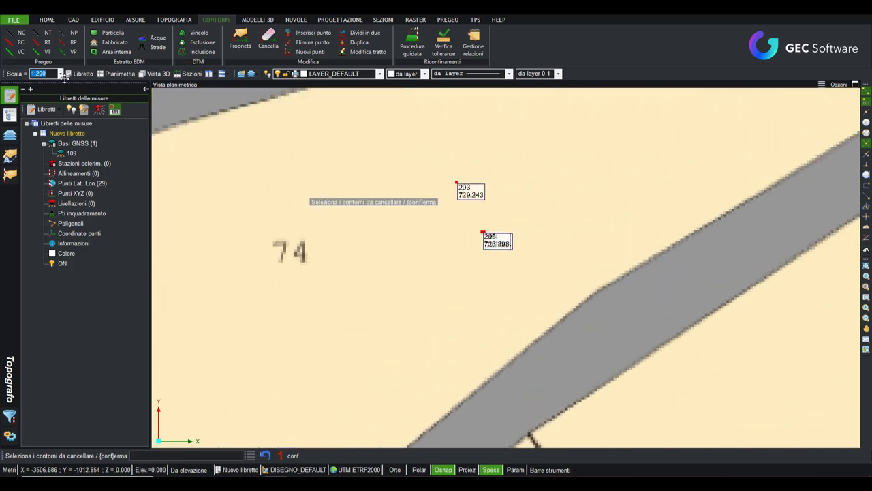
- Start a contour named fabbricato at point 203
left_click(18, 42)
type("fabbricato")
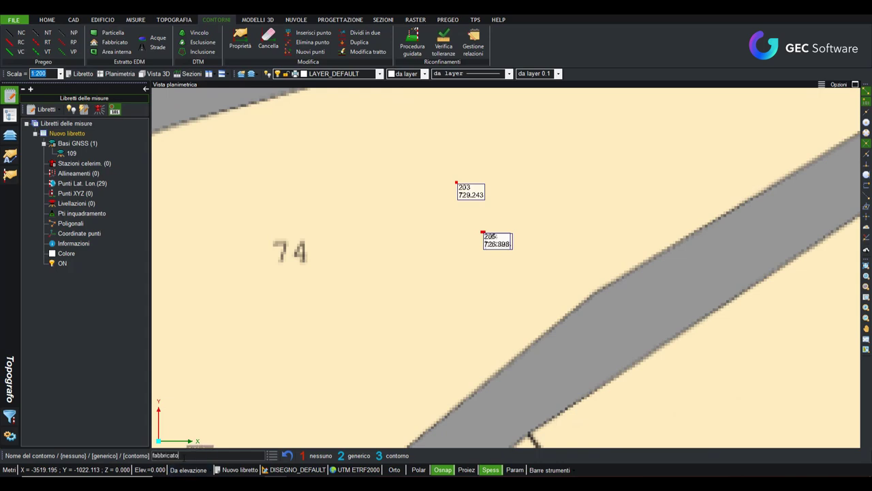
key("Return")
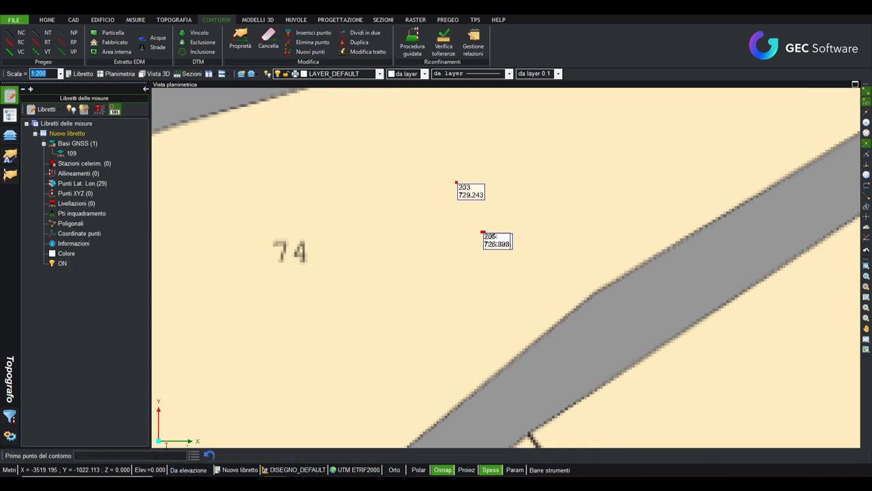
left_click(457, 183)
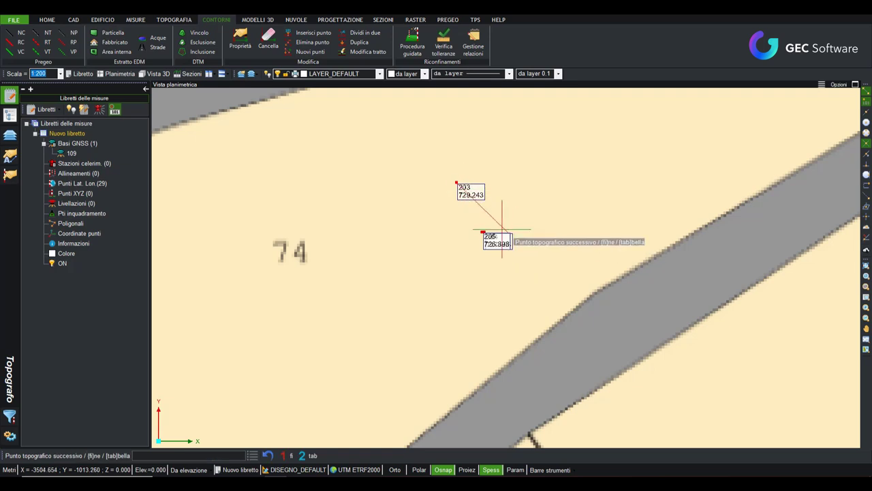
scroll(503, 229, "up", 3)
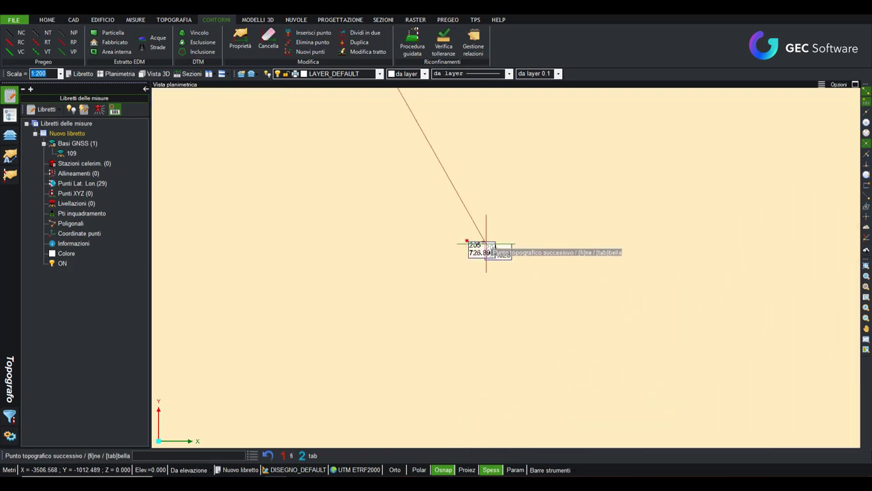
scroll(516, 276, "down", 1)
scroll(521, 283, "down", 2)
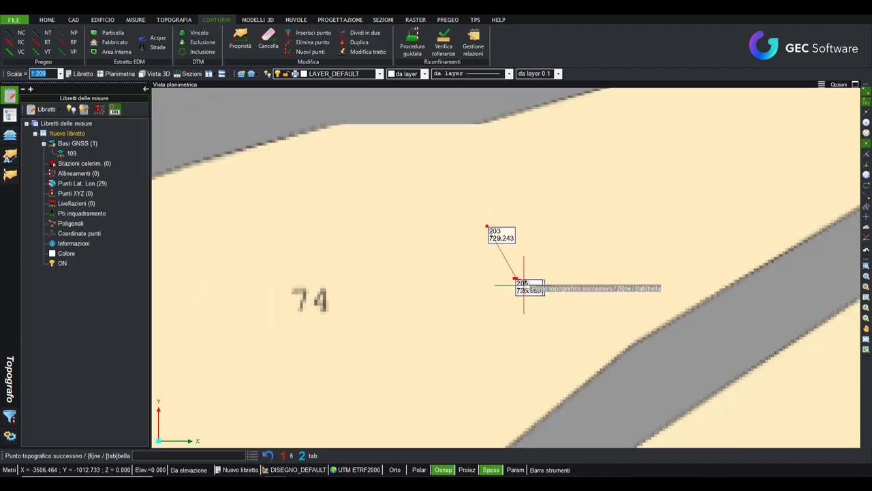
scroll(523, 285, "down", 2)
- Run the fabbricato contour through point 204, close it at 203, and confirm parcel aaa+
middle_click_drag(331, 403, 515, 251)
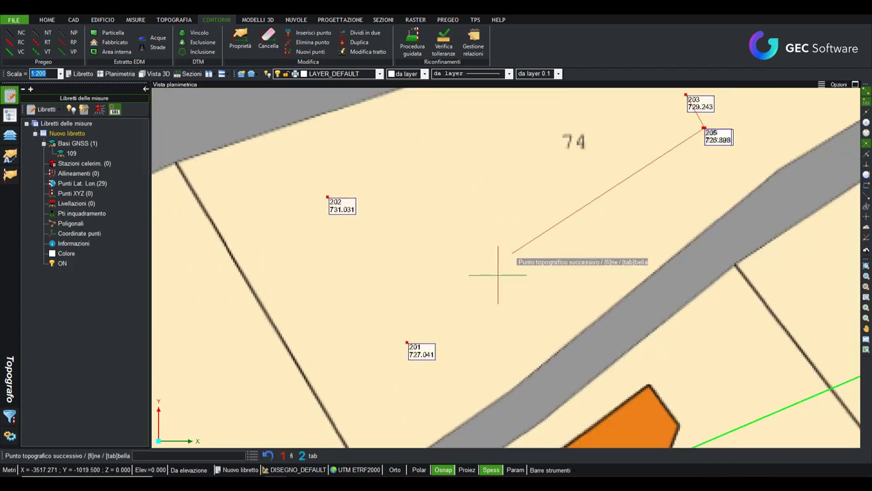
left_click(408, 341)
middle_click_drag(508, 187, 396, 373)
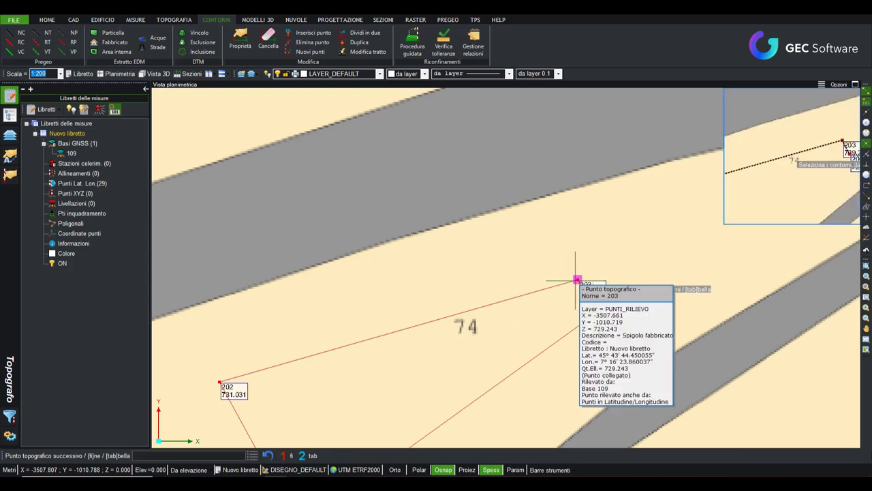
left_click(576, 279)
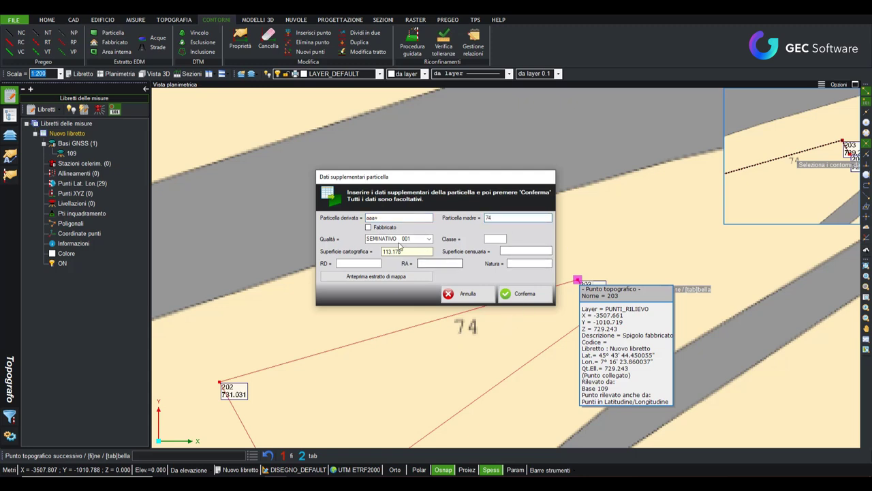
left_click(511, 293)
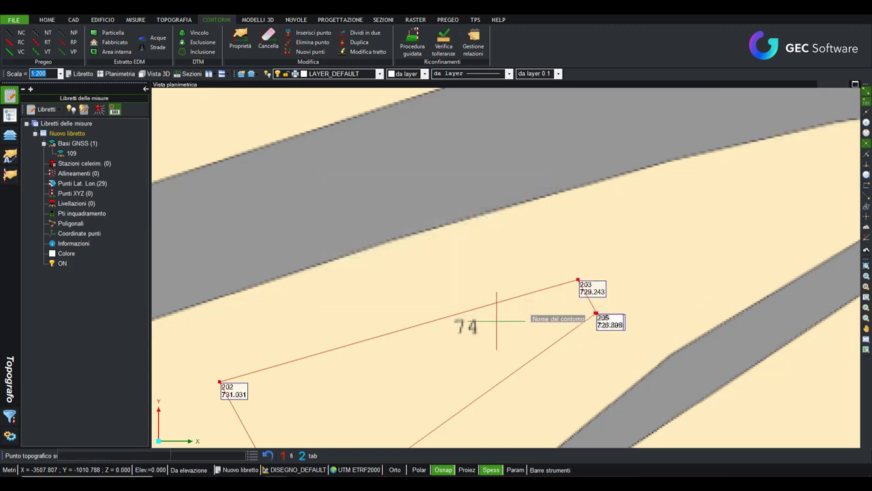
- Expand Contorni Pregeo > fabbricato in the project tree to list vertices 203, 204, 201, 202
left_click(9, 135)
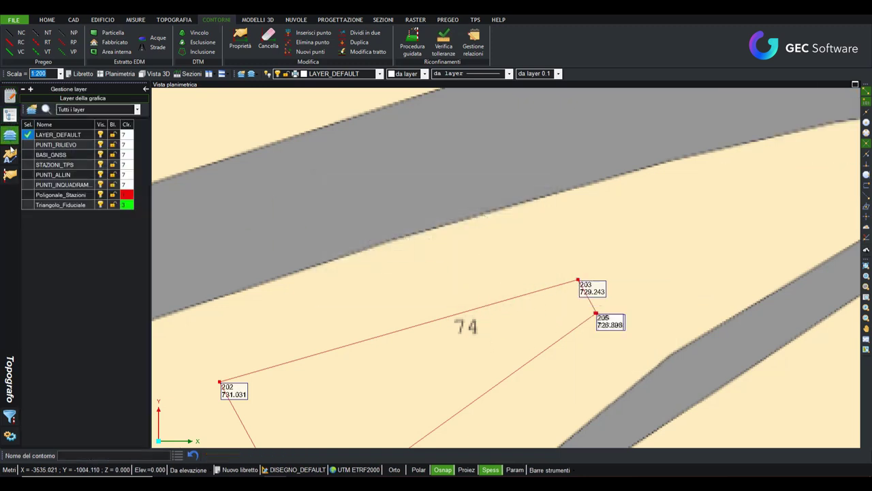
left_click(10, 114)
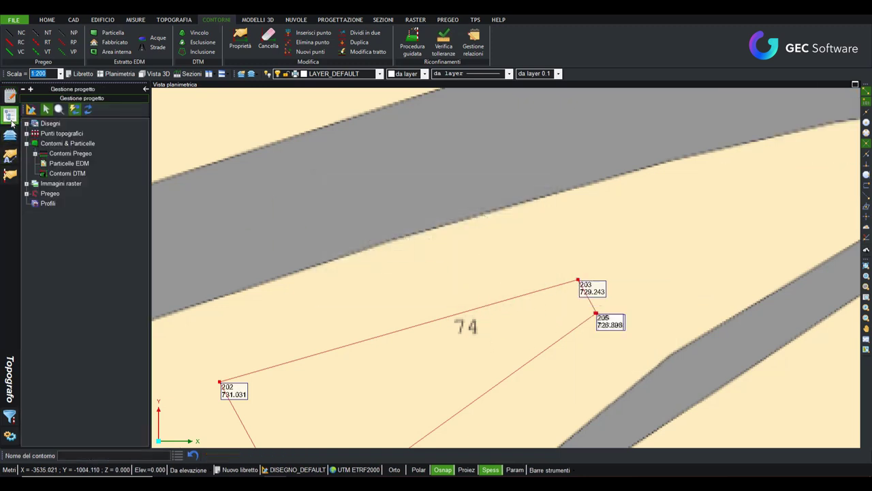
left_click(38, 153)
left_click(45, 164)
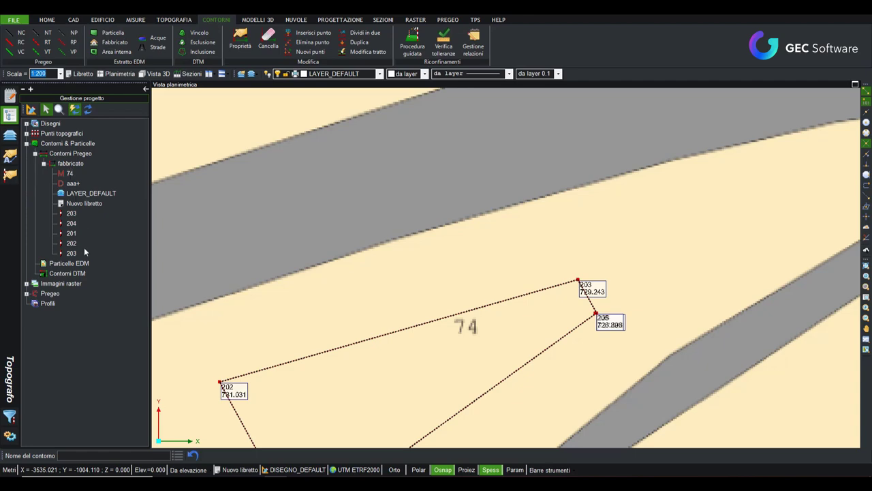
scroll(362, 278, "down", 1)
scroll(463, 293, "down", 2)
scroll(499, 312, "down", 1)
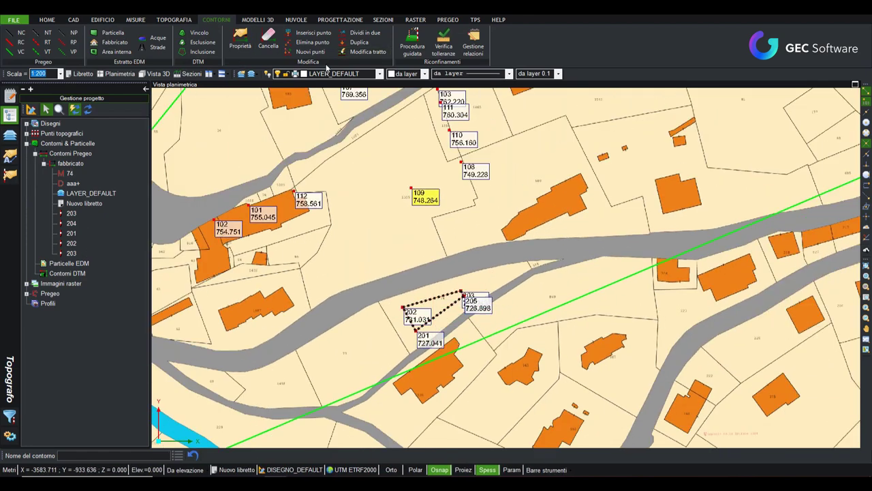
key("Return")
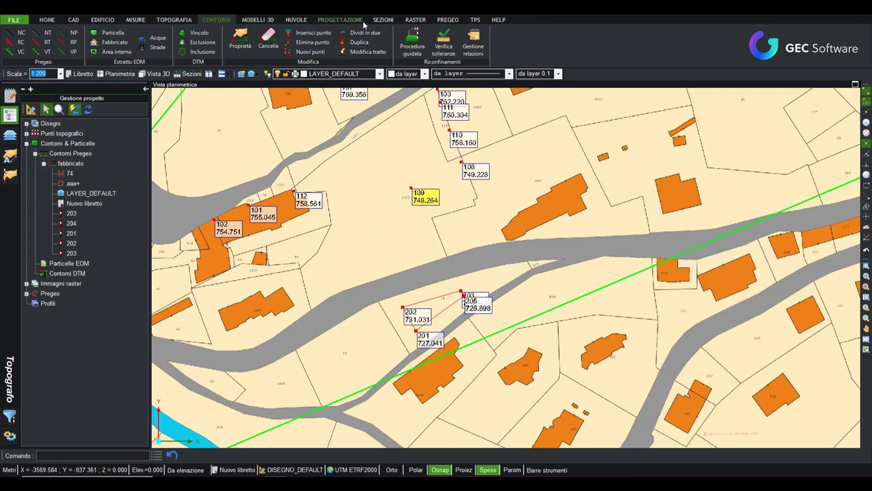
- Make the survey point beside parcel 1555 a new PV point
left_click(387, 22)
left_click(444, 23)
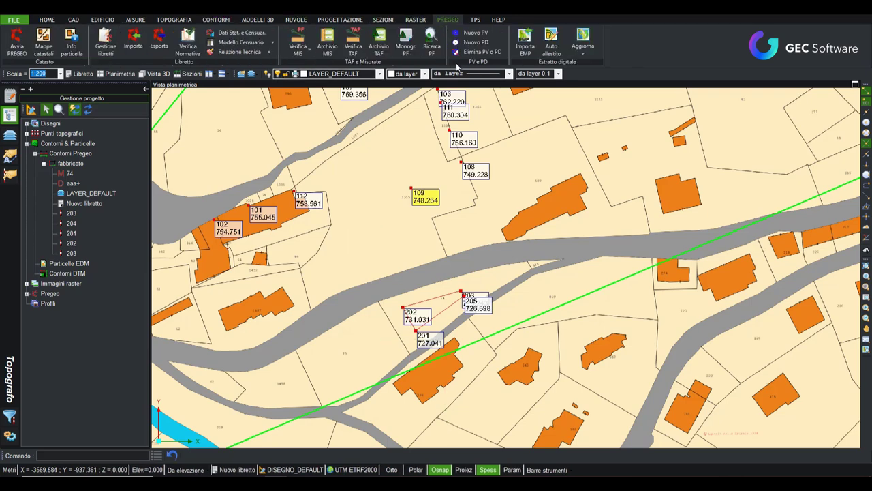
left_click(477, 34)
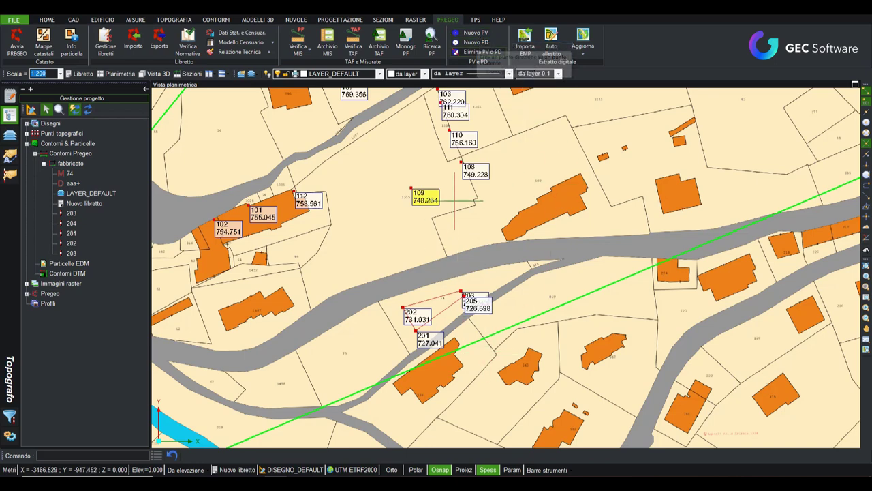
left_click(475, 33)
type("tab")
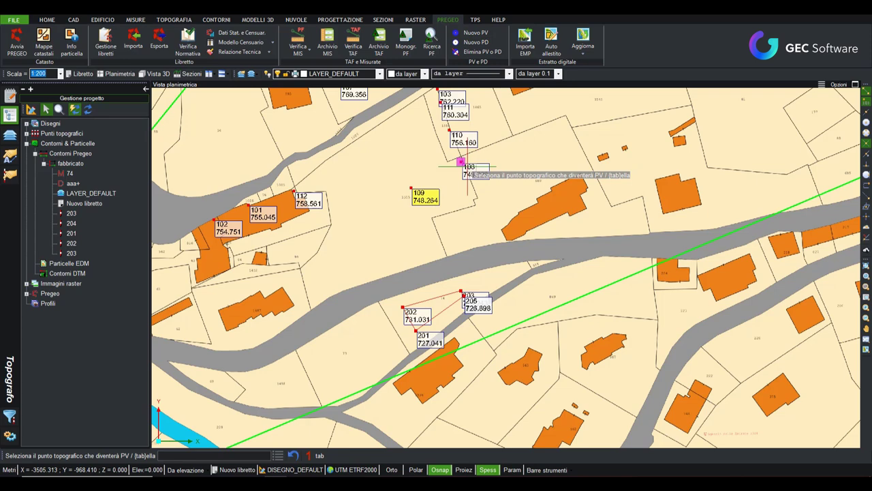
key("Return")
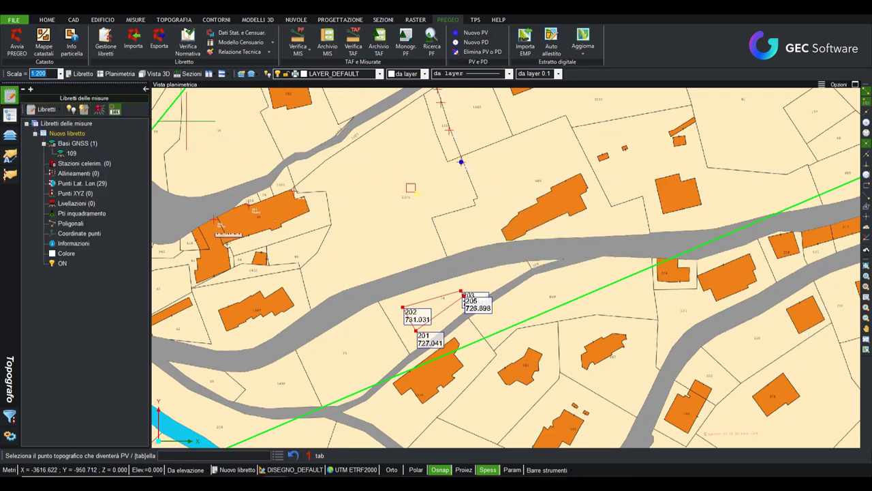
scroll(460, 164, "up", 2)
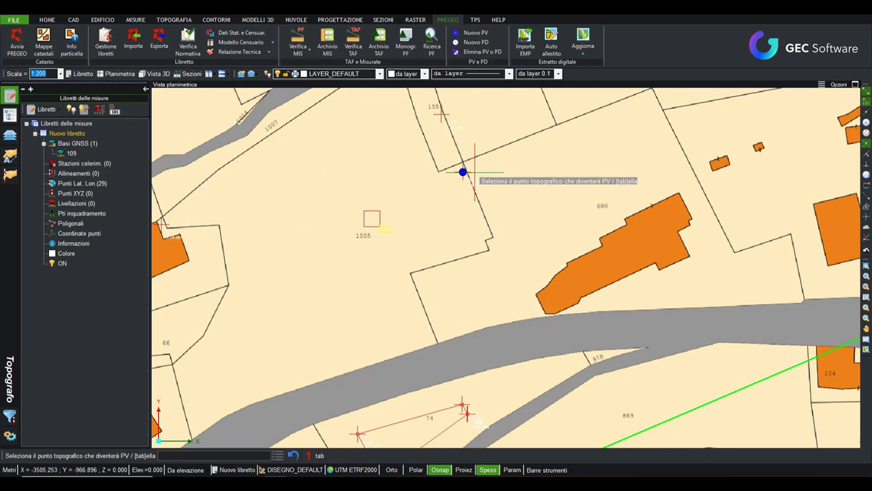
- Designate the neighbouring survey point as the libretto's PD point
left_click(474, 45)
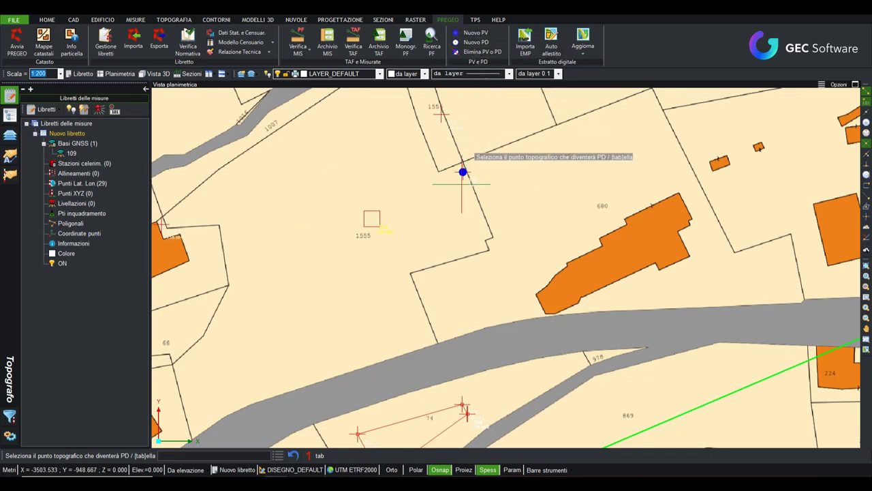
middle_click_drag(449, 273, 438, 423)
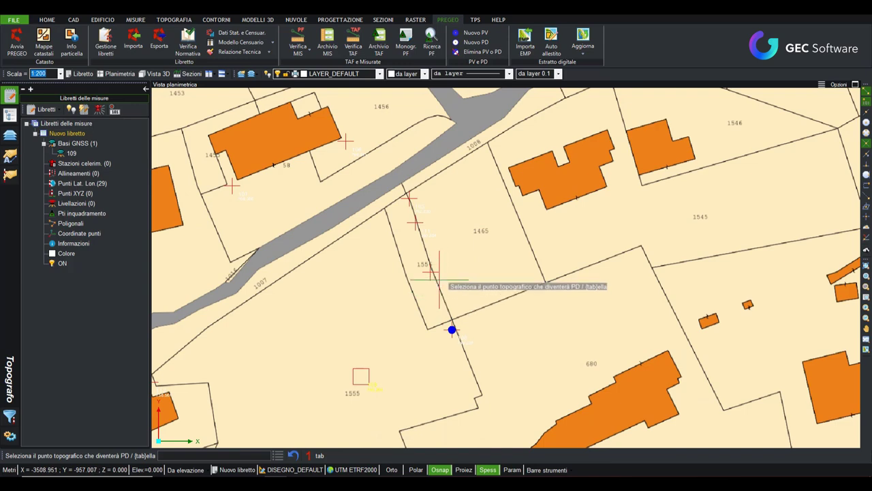
left_click(439, 279)
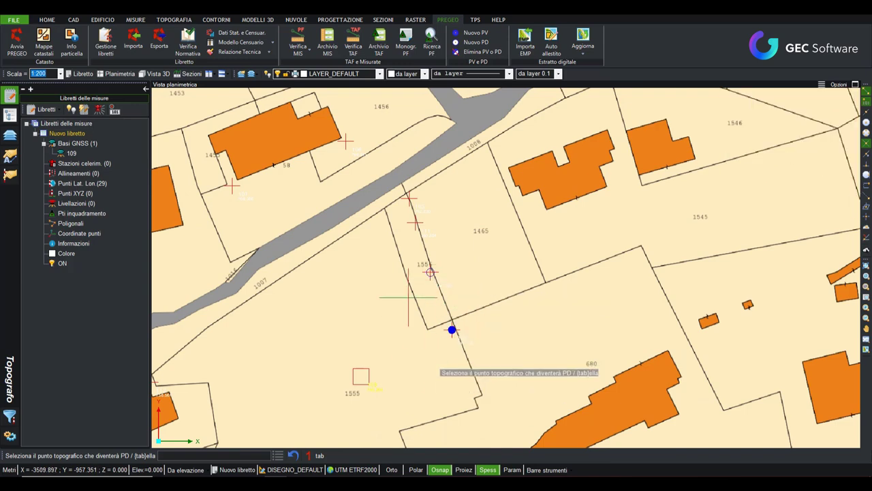
scroll(429, 272, "down", 3)
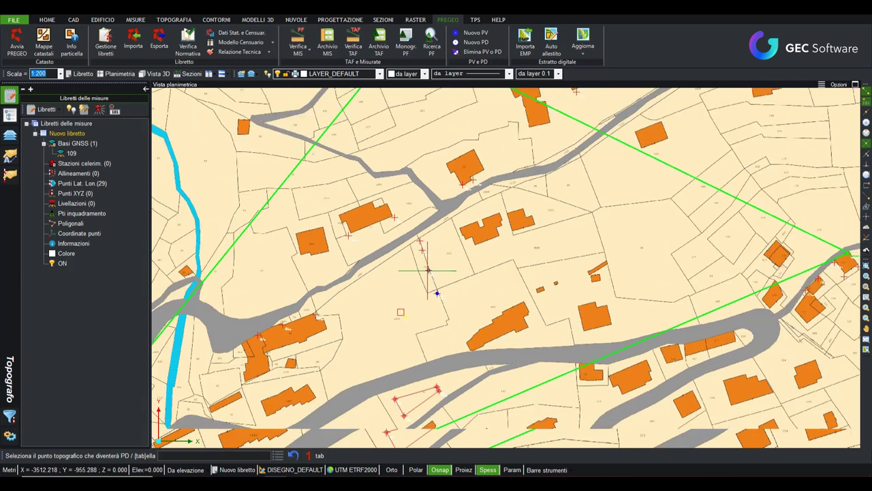
scroll(429, 273, "down", 2)
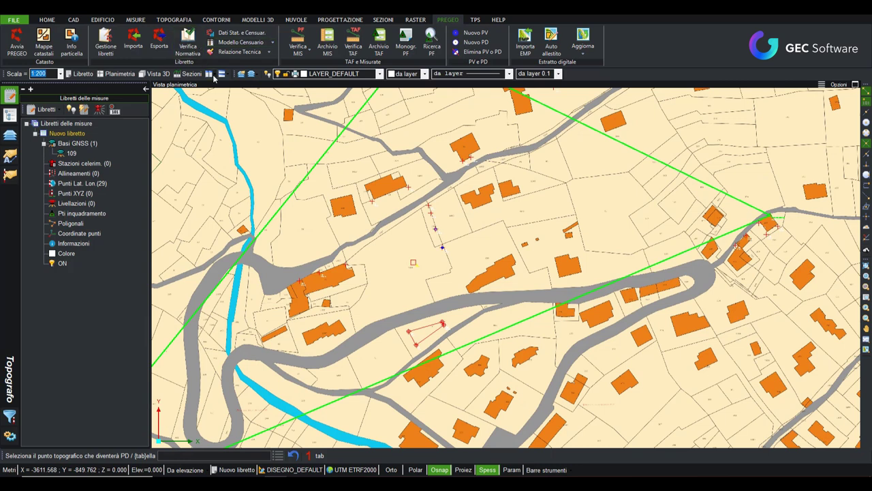
key("Return")
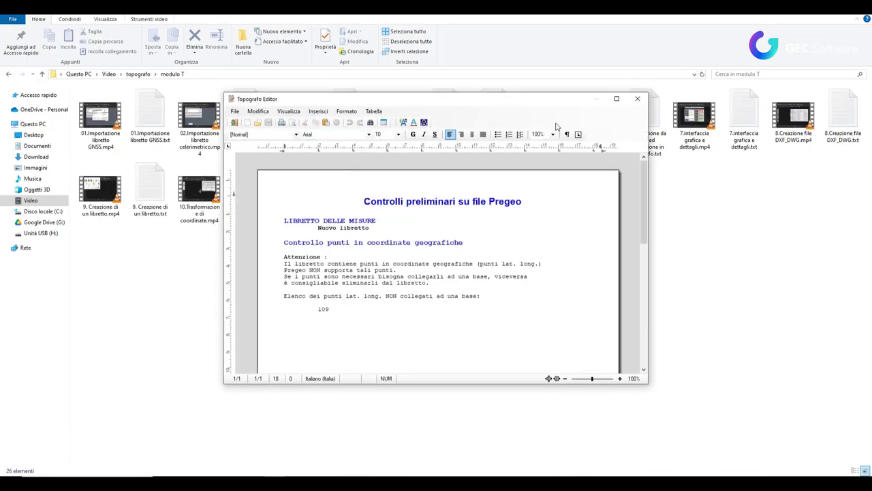
scroll(254, 177, "down", 5)
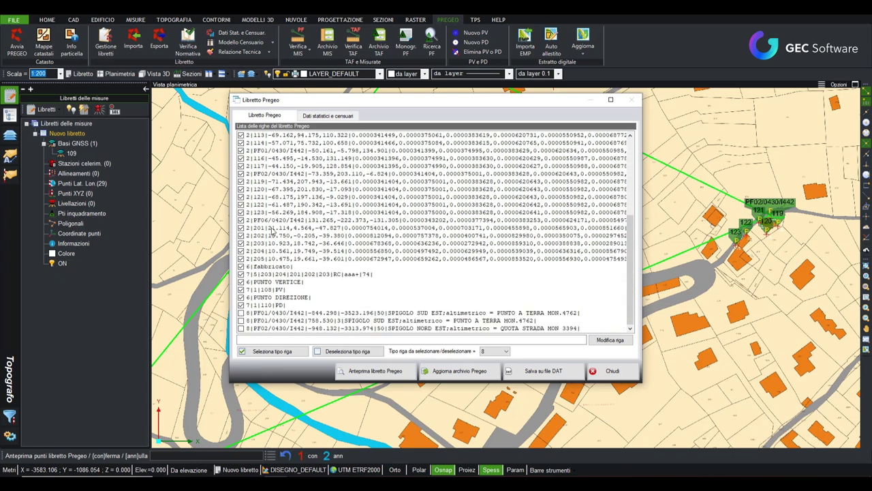
scroll(257, 252, "down", 1)
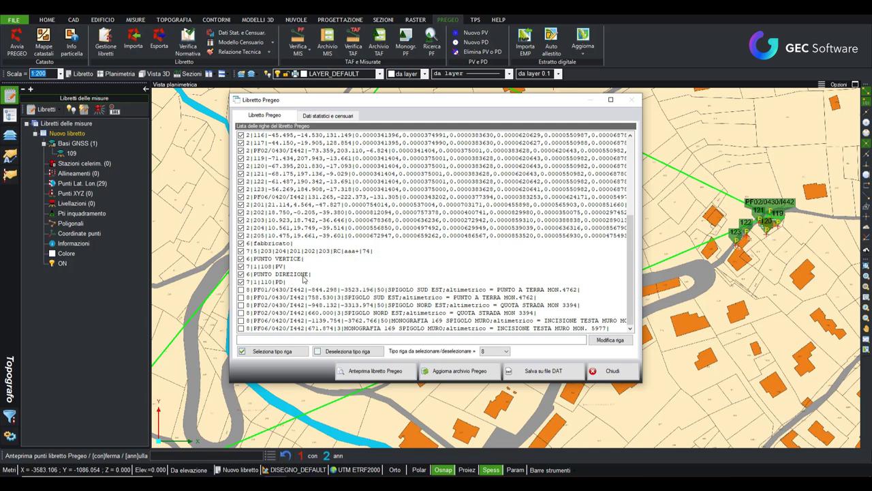
- Open the technical report editor, abandoning an untitled new block
left_click(608, 371)
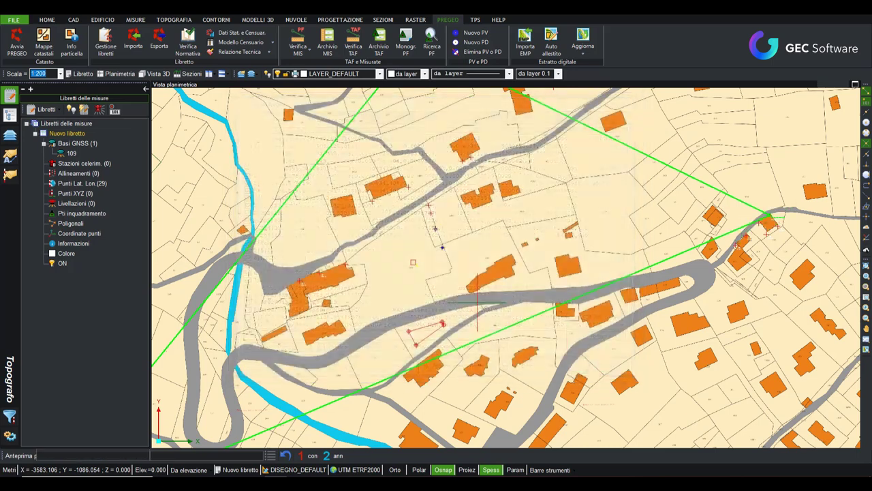
left_click(258, 54)
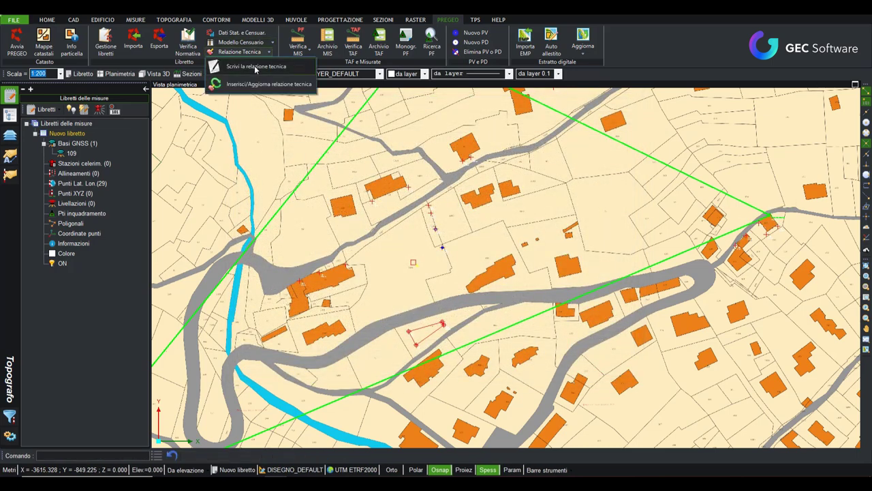
left_click(256, 68)
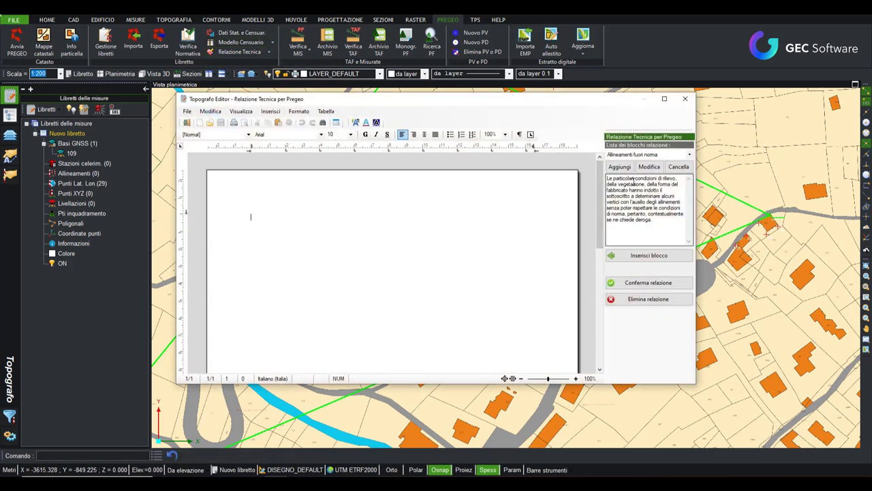
left_click(620, 167)
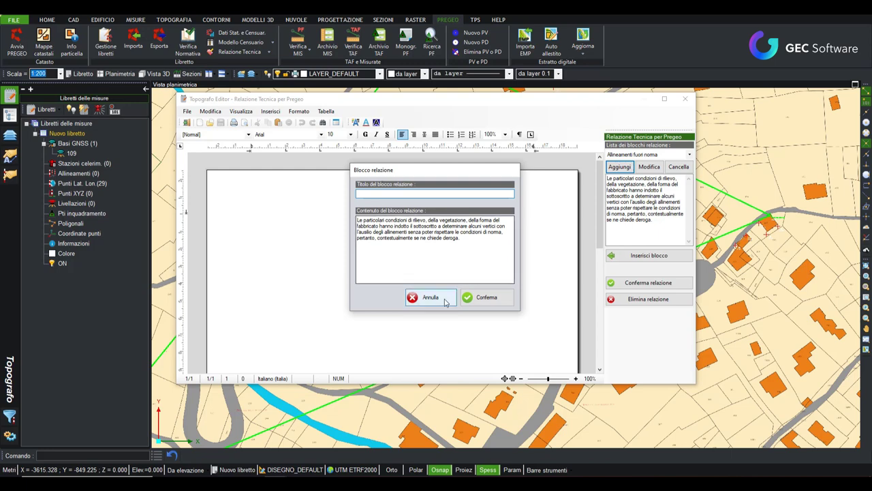
left_click(471, 294)
left_click(469, 275)
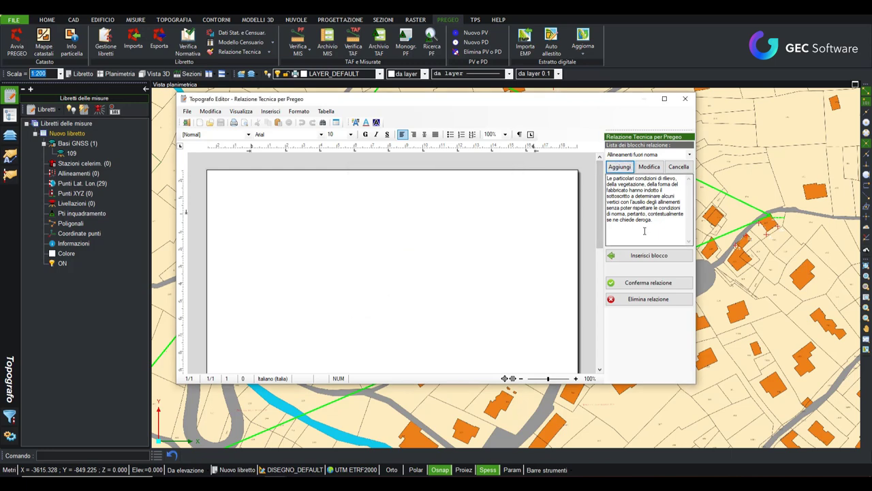
- Insert the 'Allineamenti fuori norma' paragraph and confirm the technical report
left_click(654, 255)
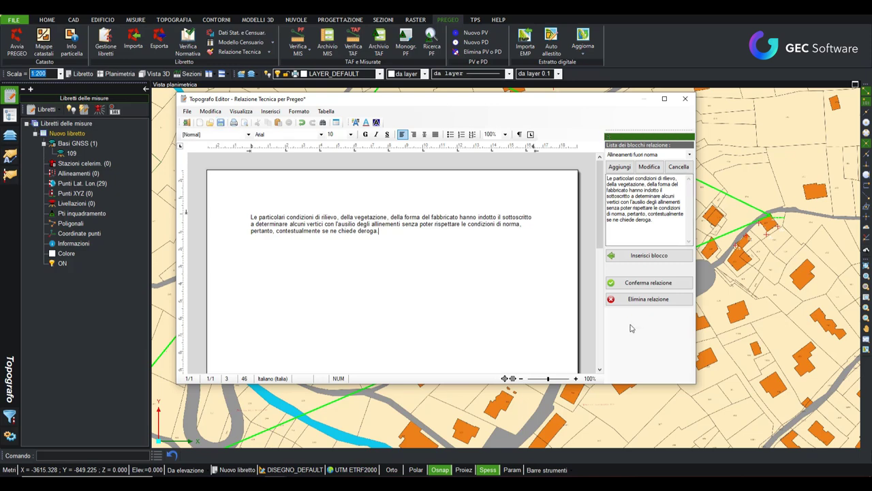
left_click(648, 282)
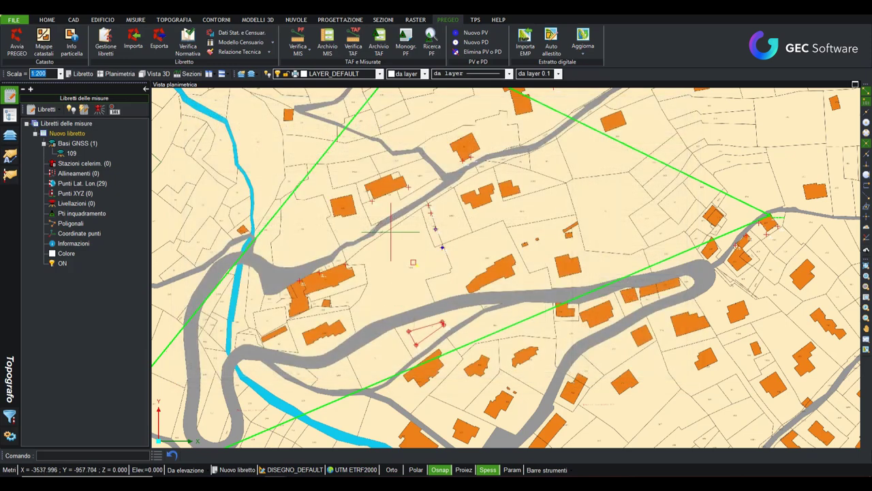
left_click(251, 52)
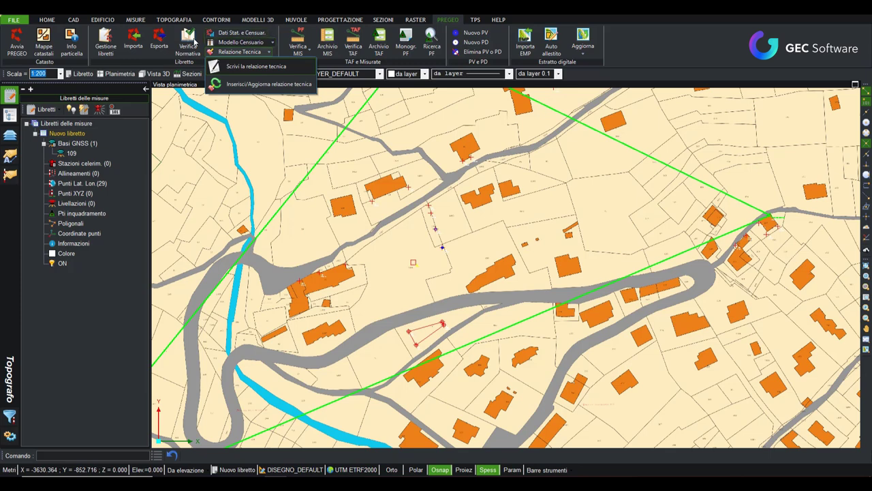
- Insert the technical report into the libretto, select all type 8 rows, and close the list
left_click(269, 84)
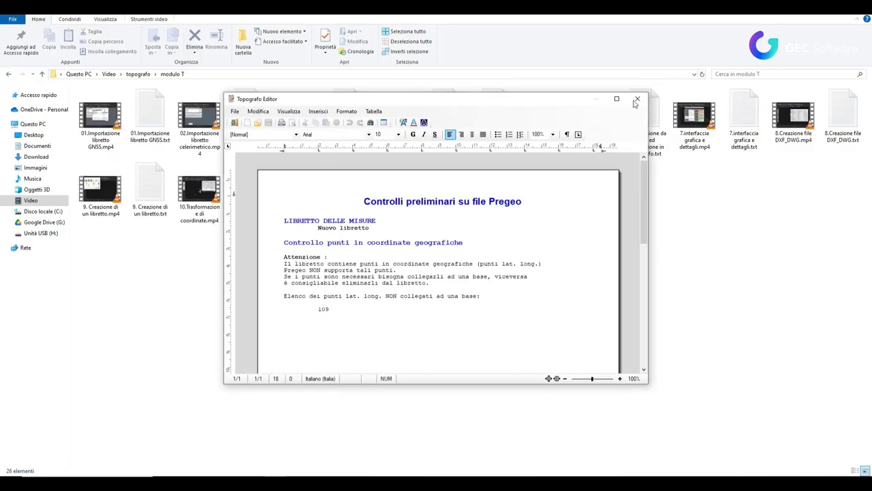
left_click(638, 99)
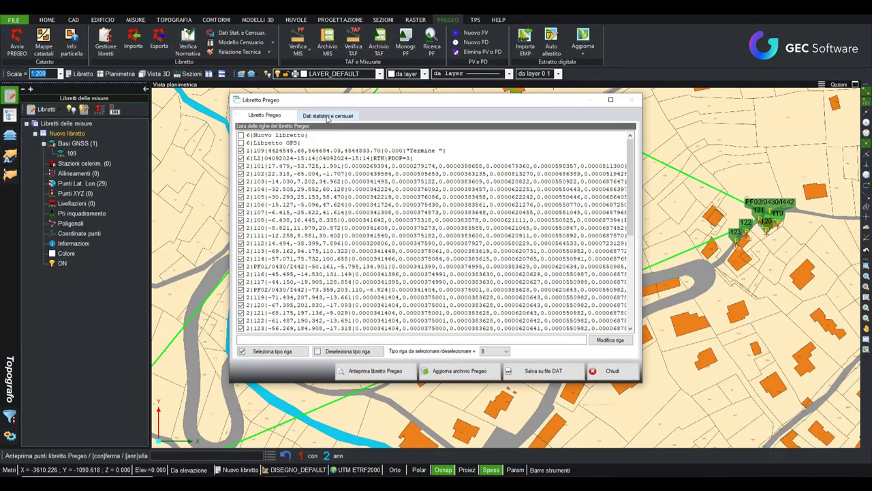
scroll(444, 313, "down", 3)
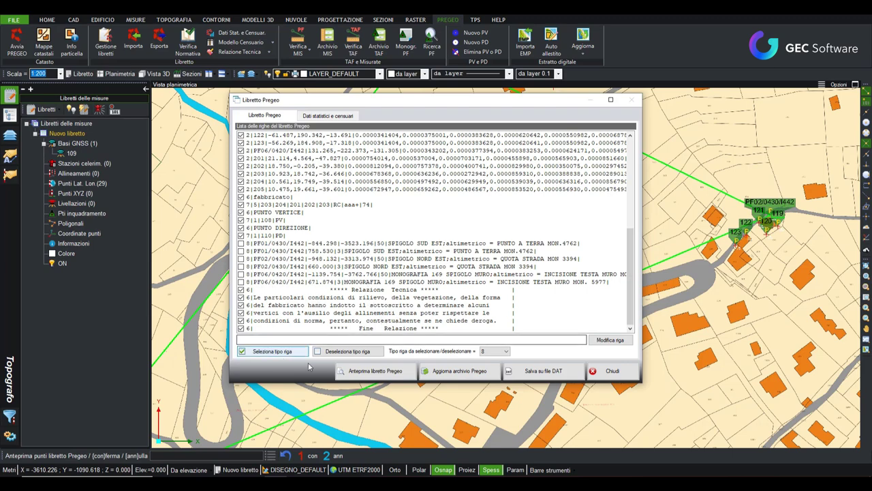
left_click(271, 351)
scroll(291, 171, "up", 4)
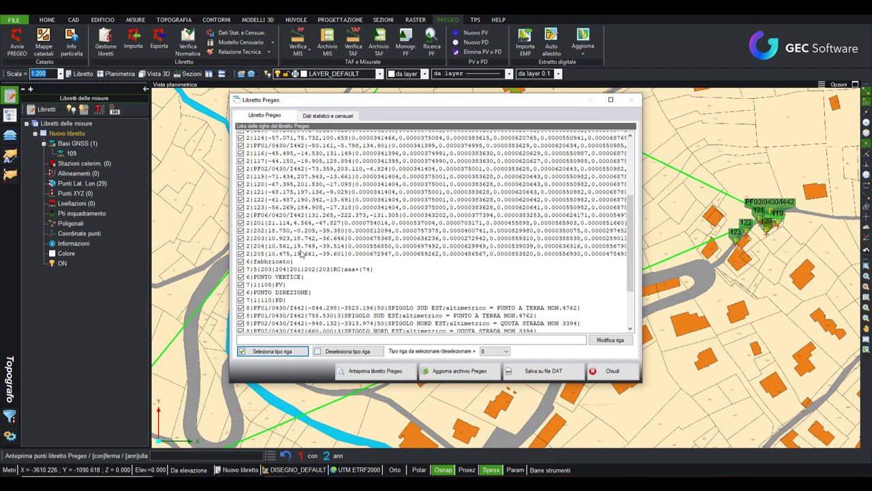
scroll(291, 171, "up", 3)
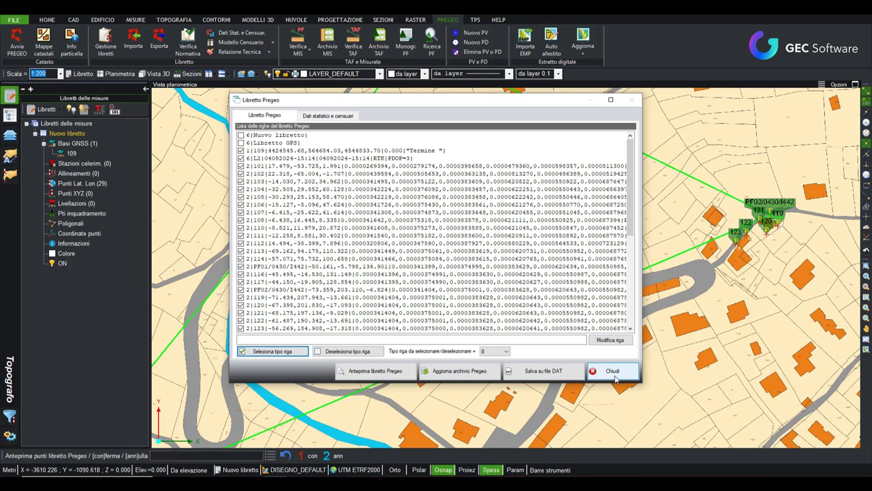
left_click(612, 371)
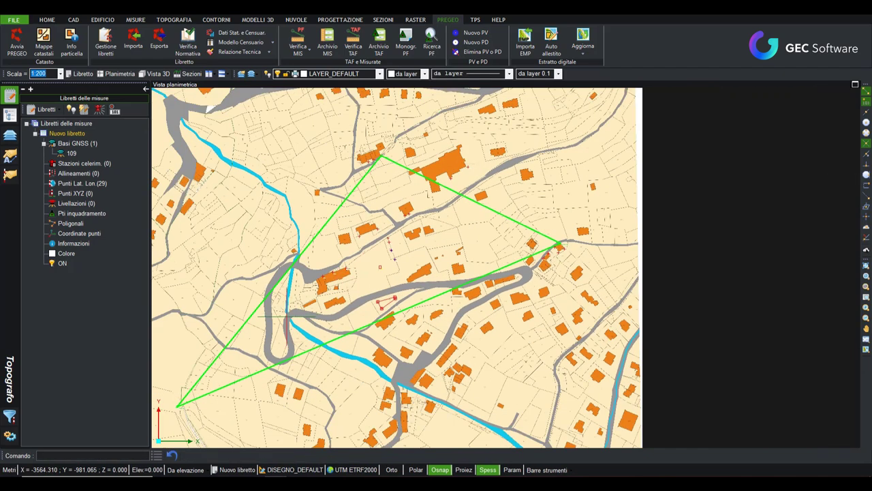
middle_click_drag(287, 316, 471, 282)
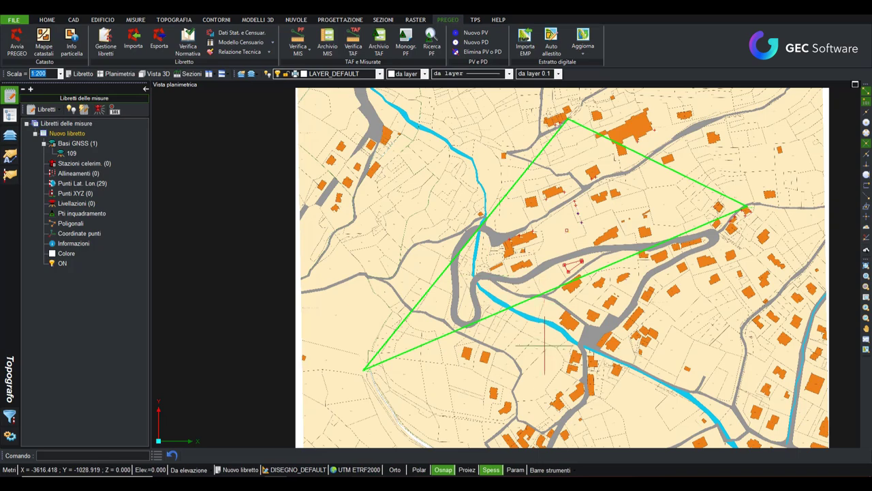
middle_click_drag(601, 257, 512, 279)
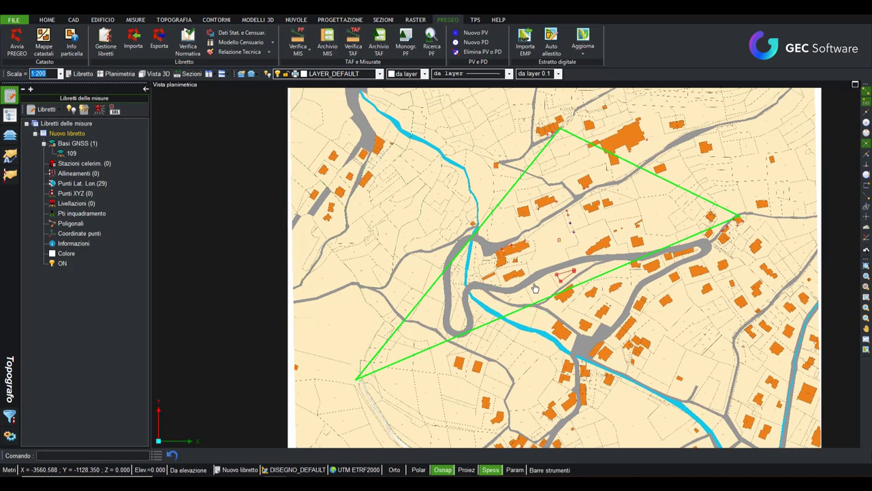
scroll(492, 258, "up", 2)
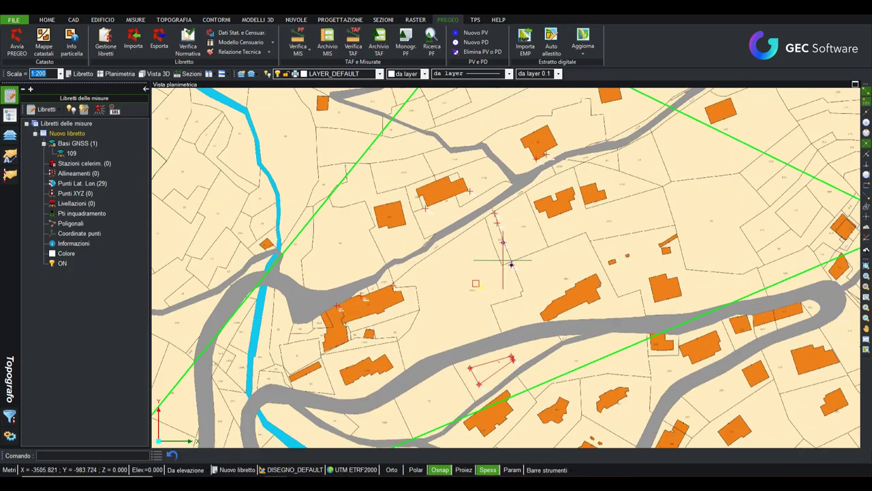